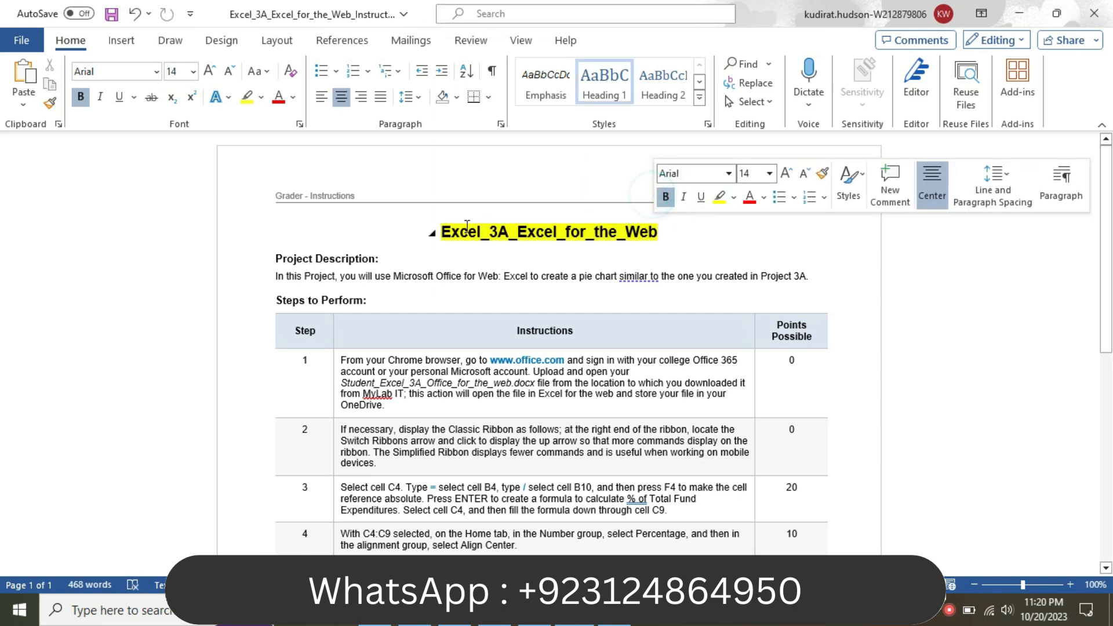
# - Glance at the Excel workbook, return to the Word instructions, and highlight the Project Description heading and paragraph in yellow
pyautogui.click(443, 233)
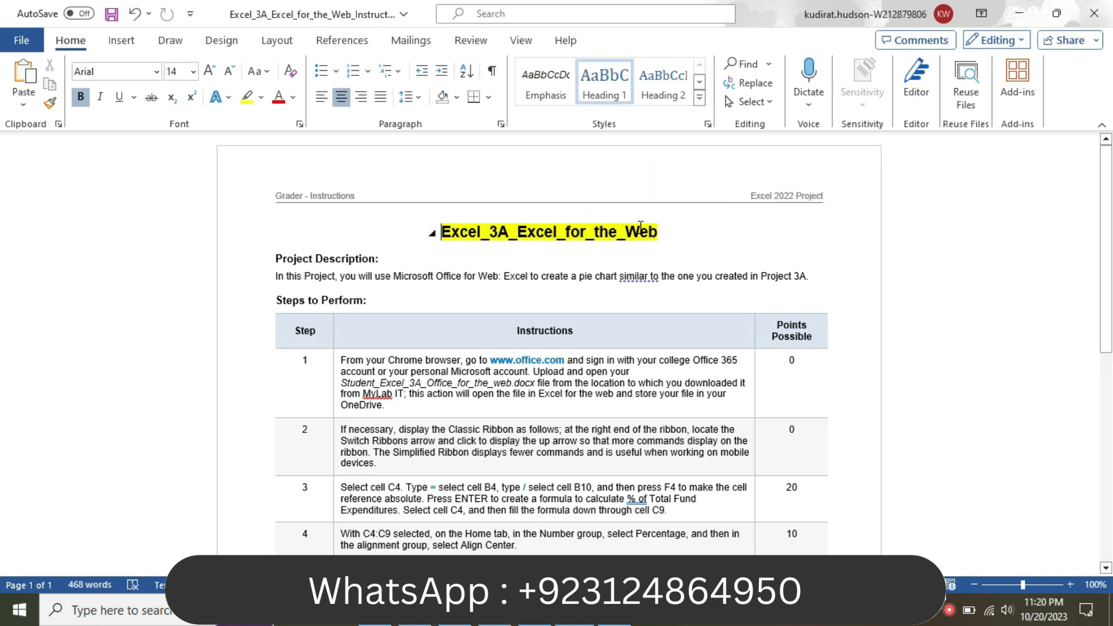
pyautogui.hotkey('alt', 'Tab')
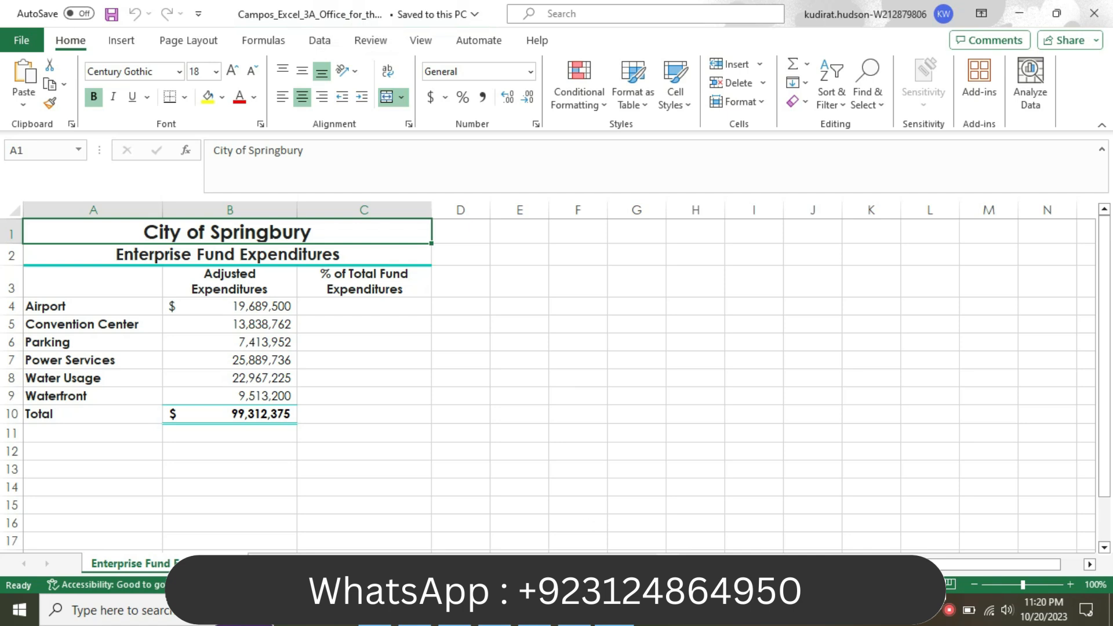
pyautogui.hotkey('alt', 'Tab')
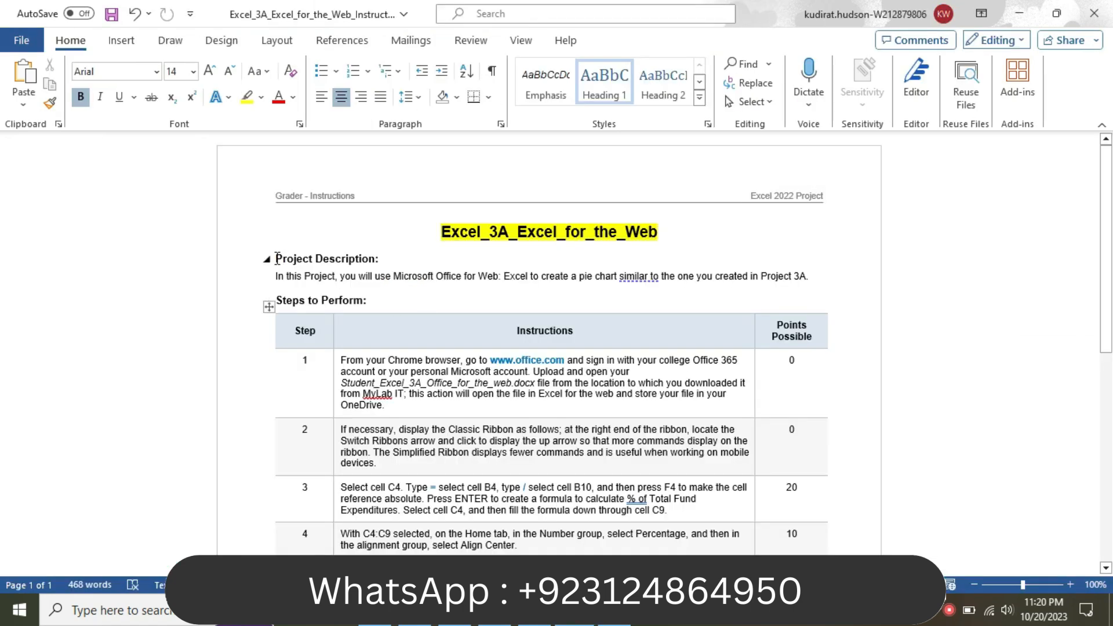
pyautogui.tripleClick(289, 277)
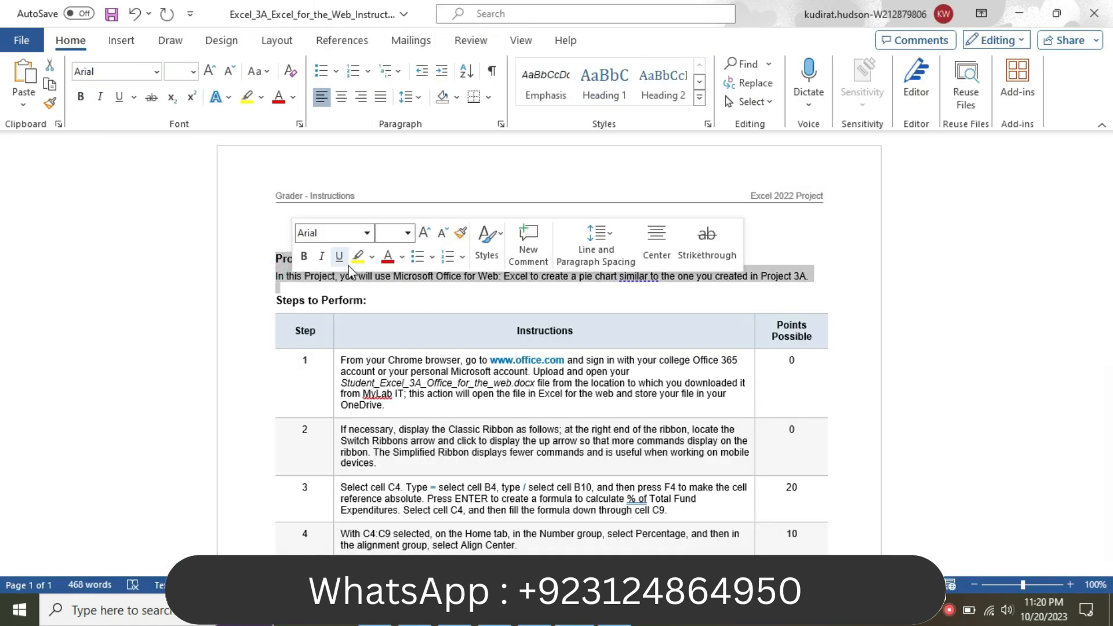
pyautogui.click(357, 258)
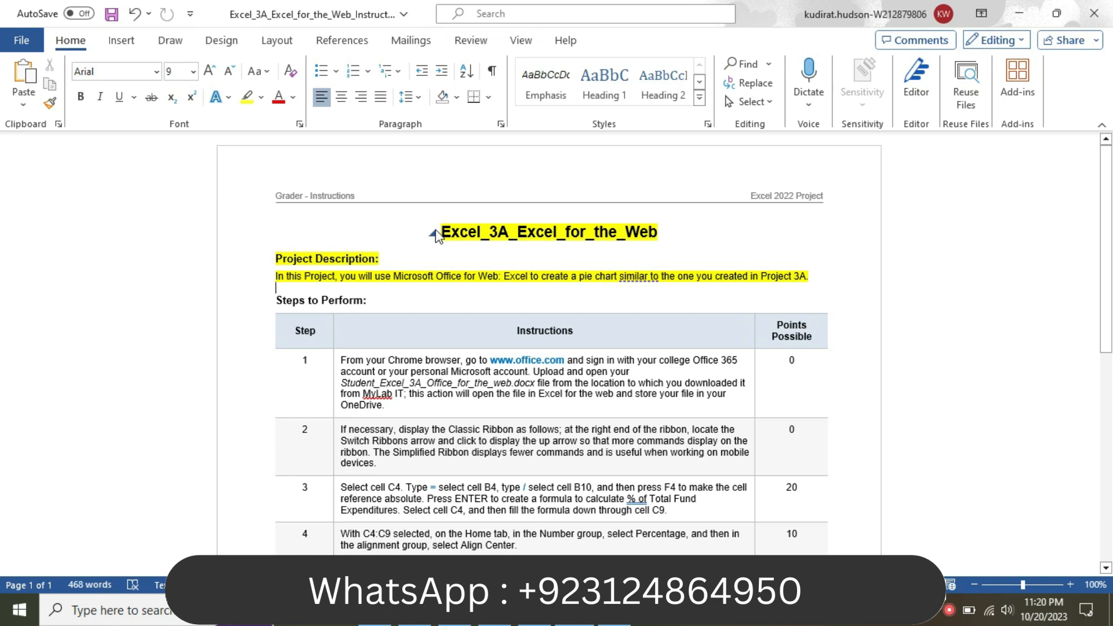
# - Remove the highlighting from the document title through the Steps to Perform heading
pyautogui.moveTo(441, 230); pyautogui.dragTo(438, 296)
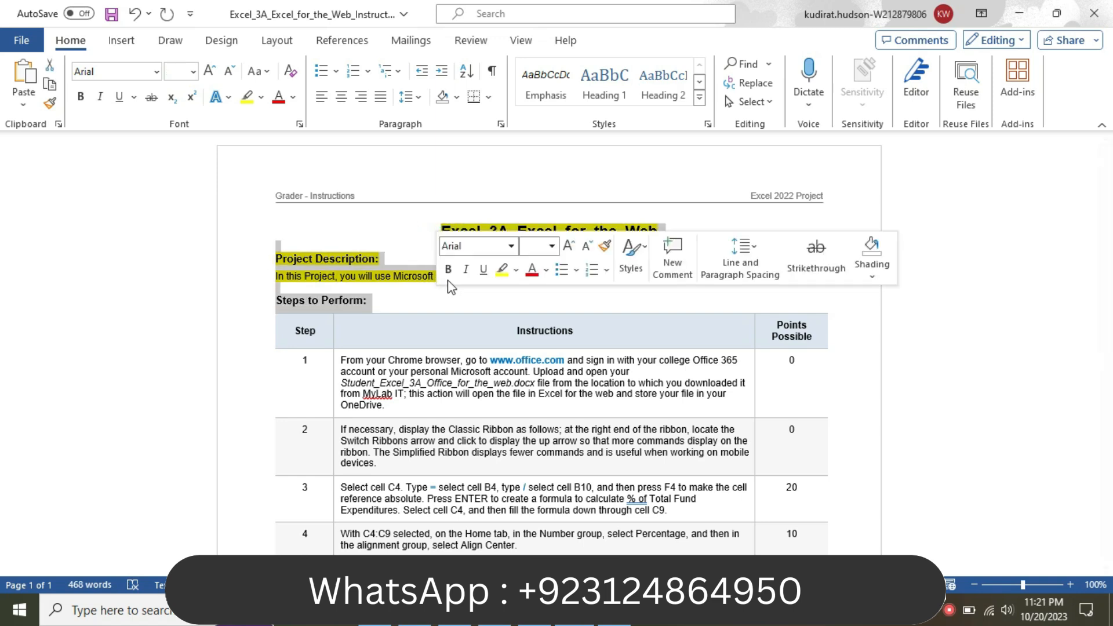
pyautogui.click(516, 272)
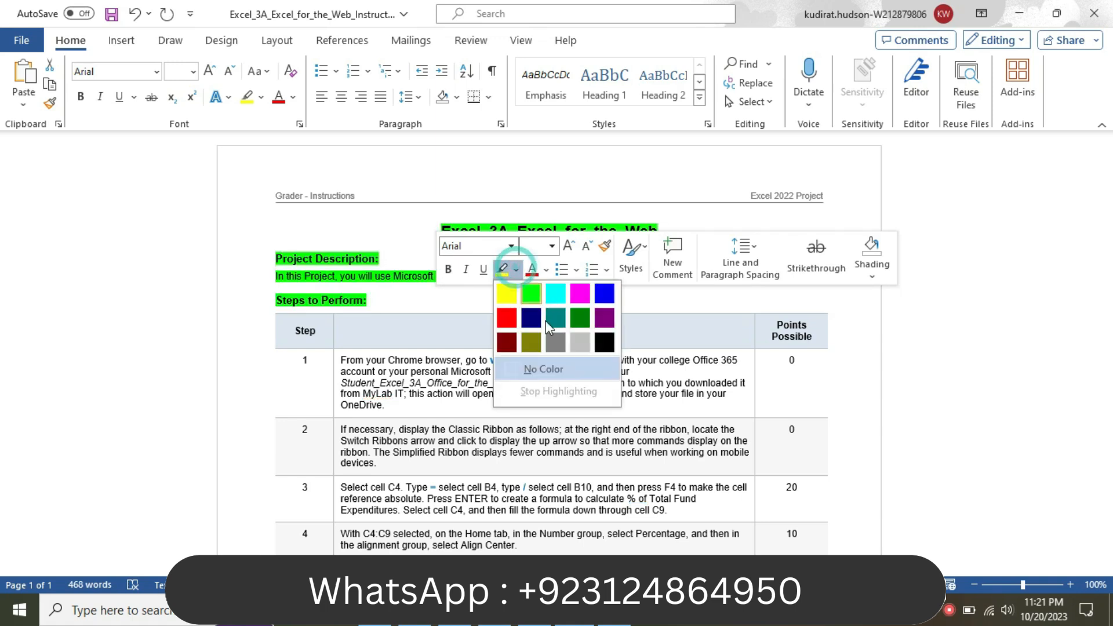
pyautogui.click(547, 371)
pyautogui.click(467, 298)
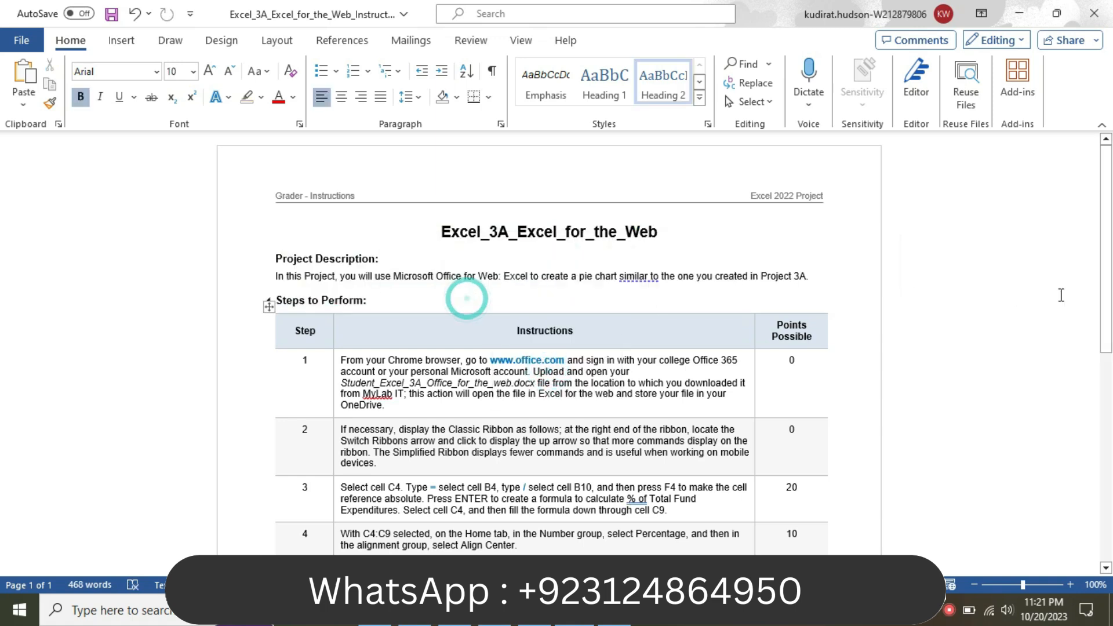
# - Set the step 1 instructions to font size 18 and highlight them in yellow
pyautogui.scroll(-1, 3, 296)
pyautogui.scroll(-5, 3, 296)
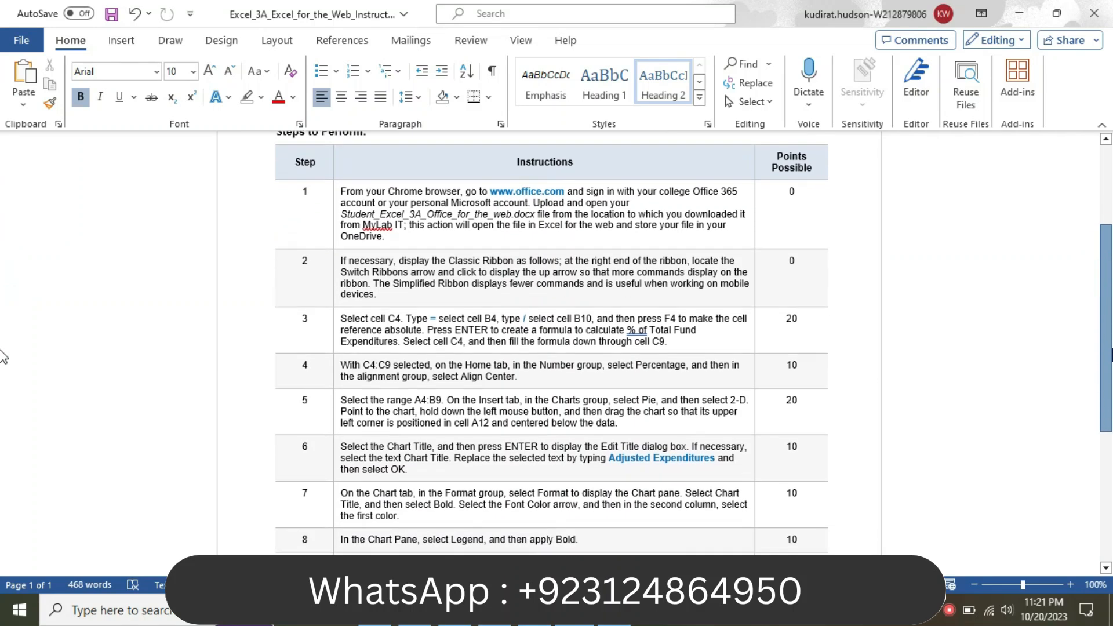
pyautogui.click(335, 202)
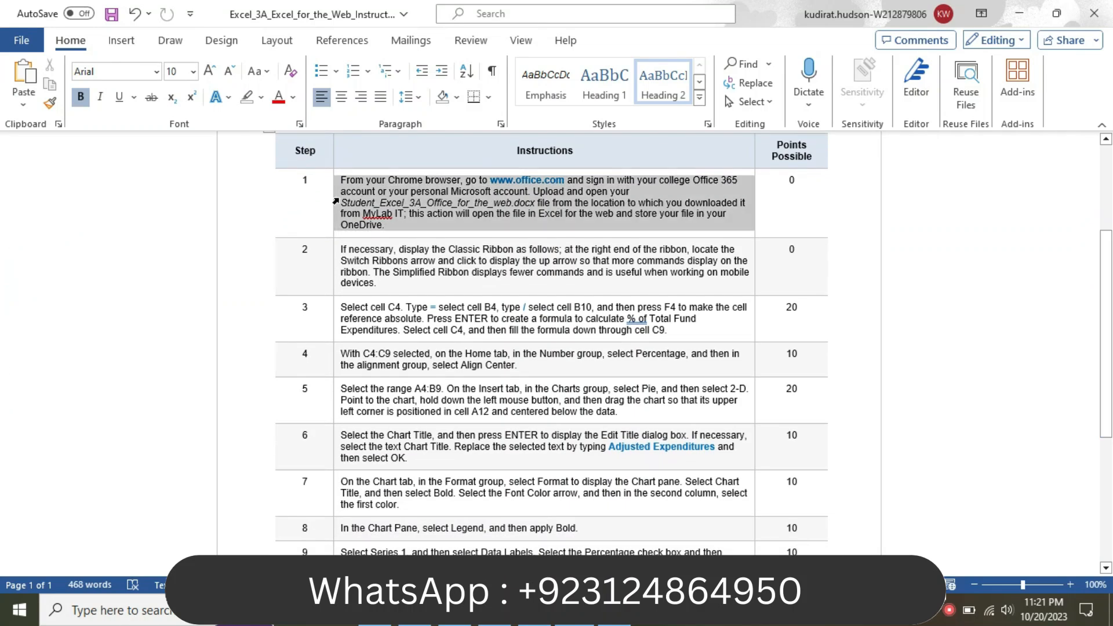
pyautogui.click(428, 148)
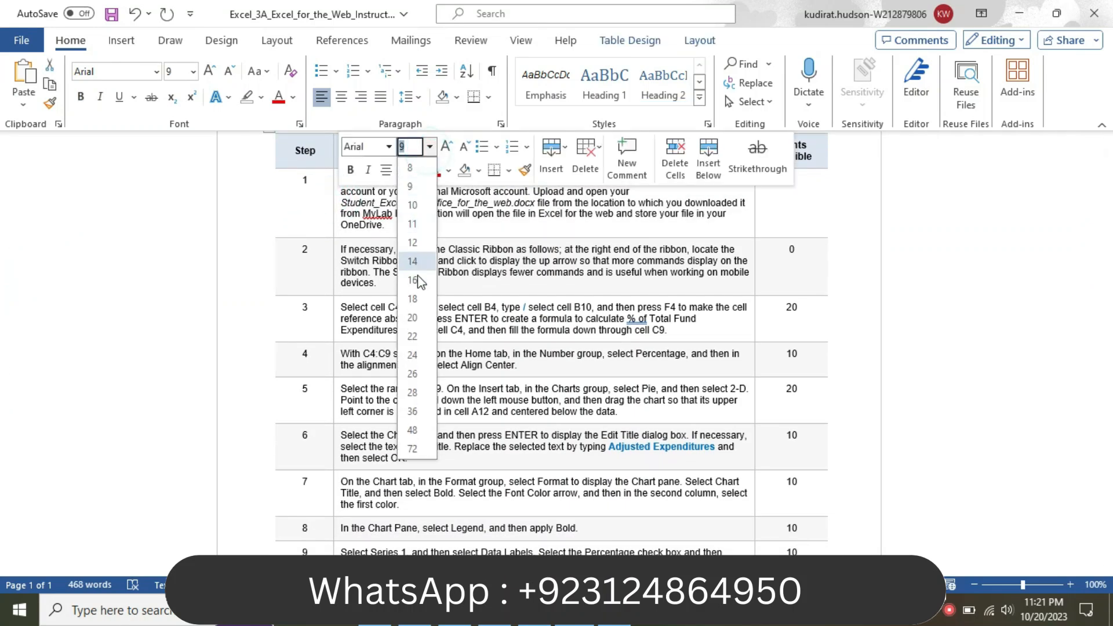
pyautogui.click(415, 298)
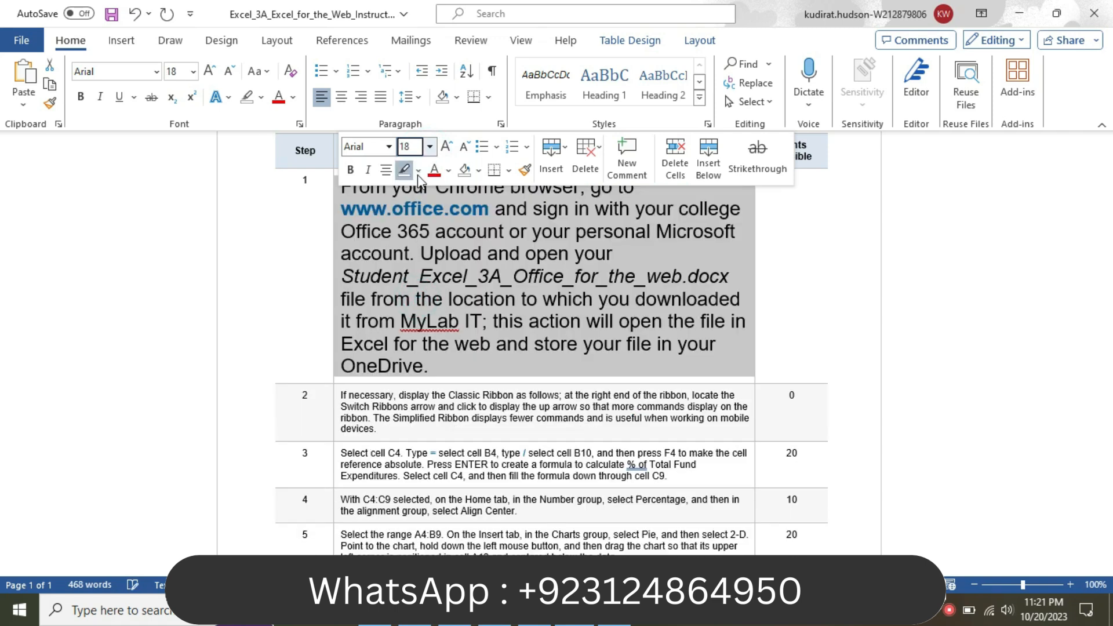
pyautogui.click(419, 170)
pyautogui.click(413, 188)
pyautogui.click(389, 187)
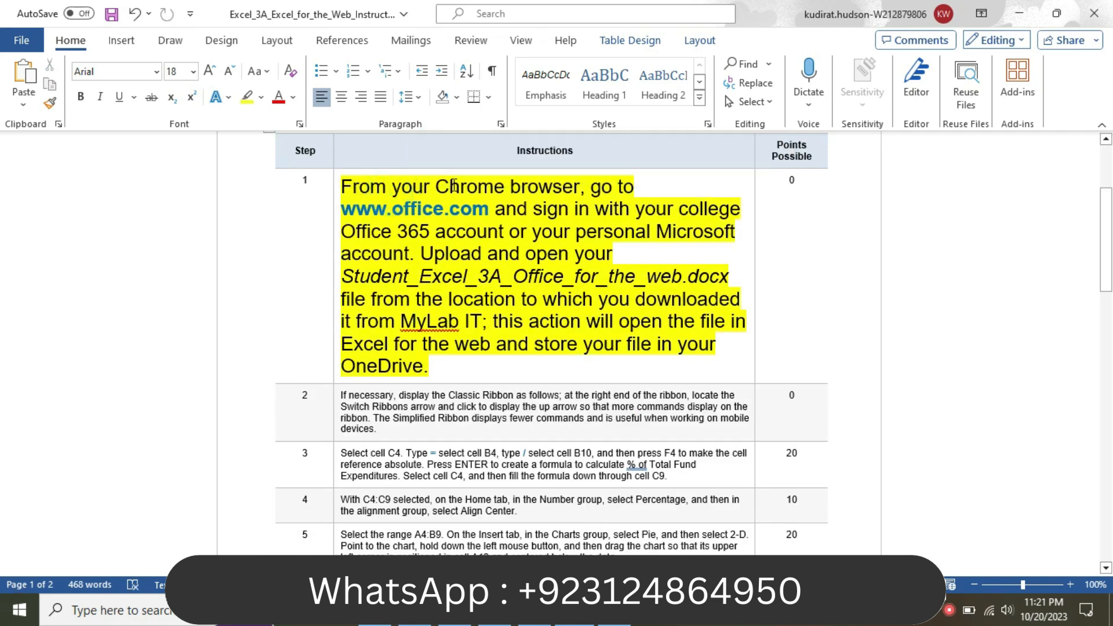
# - Read the step 1 instructions and look over the expenditures workbook in Excel before returning to Word
pyautogui.moveTo(606, 187); pyautogui.dragTo(436, 203)
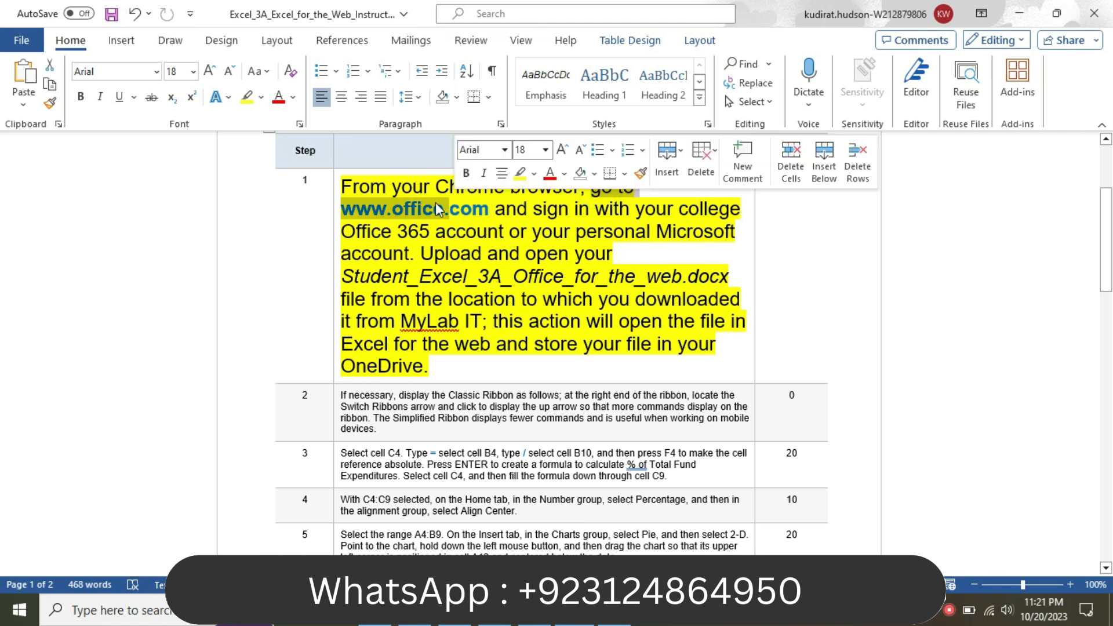
pyautogui.click(391, 207)
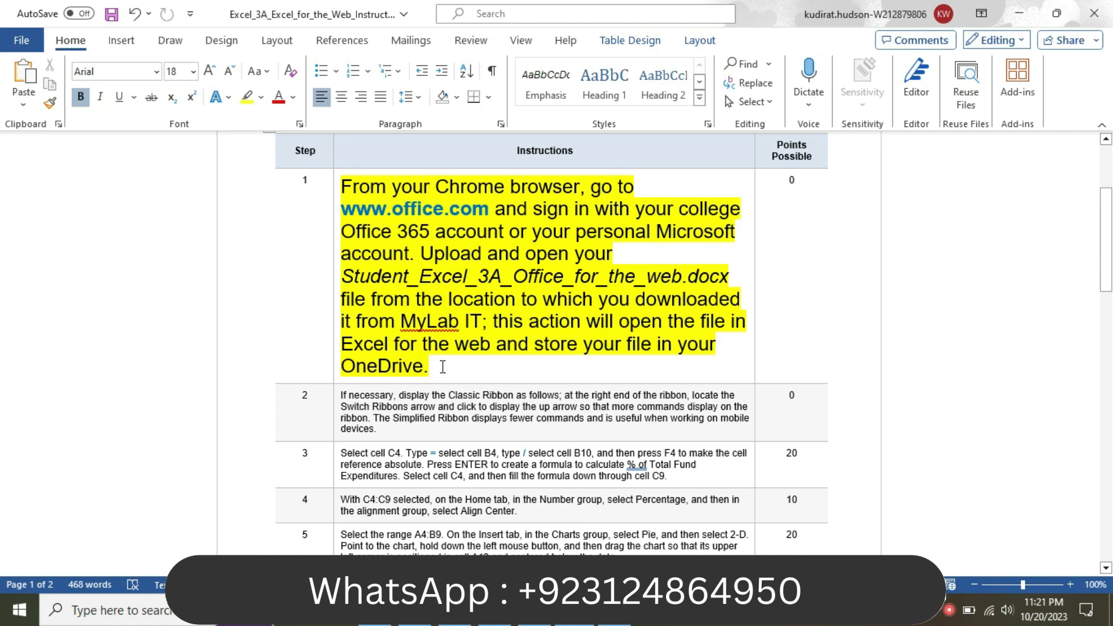
pyautogui.hotkey('alt', 'Tab')
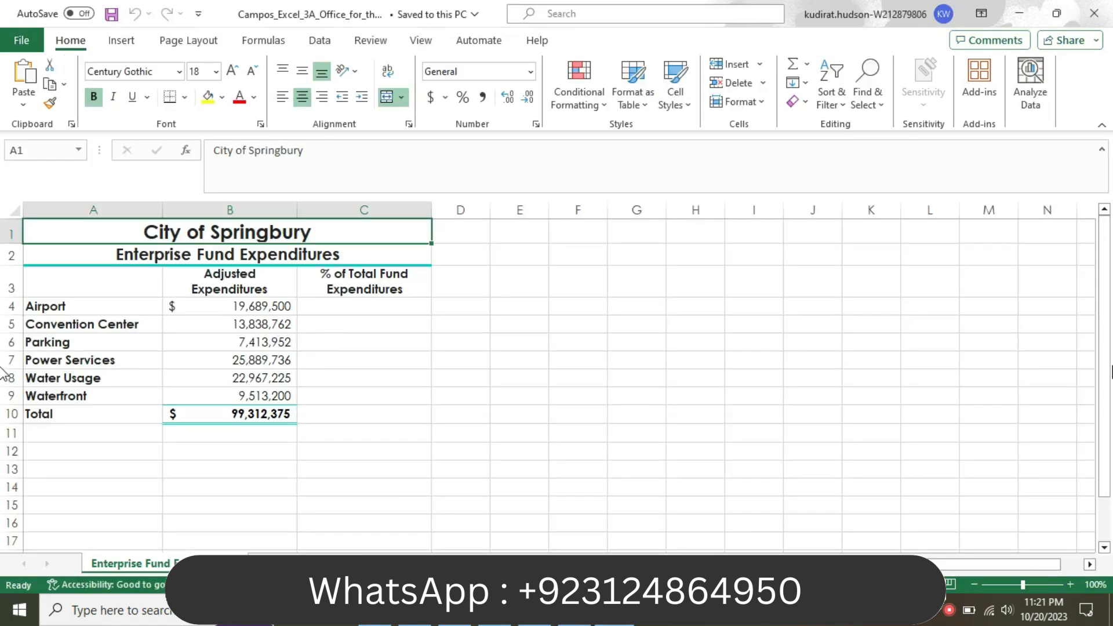
pyautogui.moveTo(1107, 355); pyautogui.dragTo(1107, 339)
pyautogui.hotkey('alt', 'Tab')
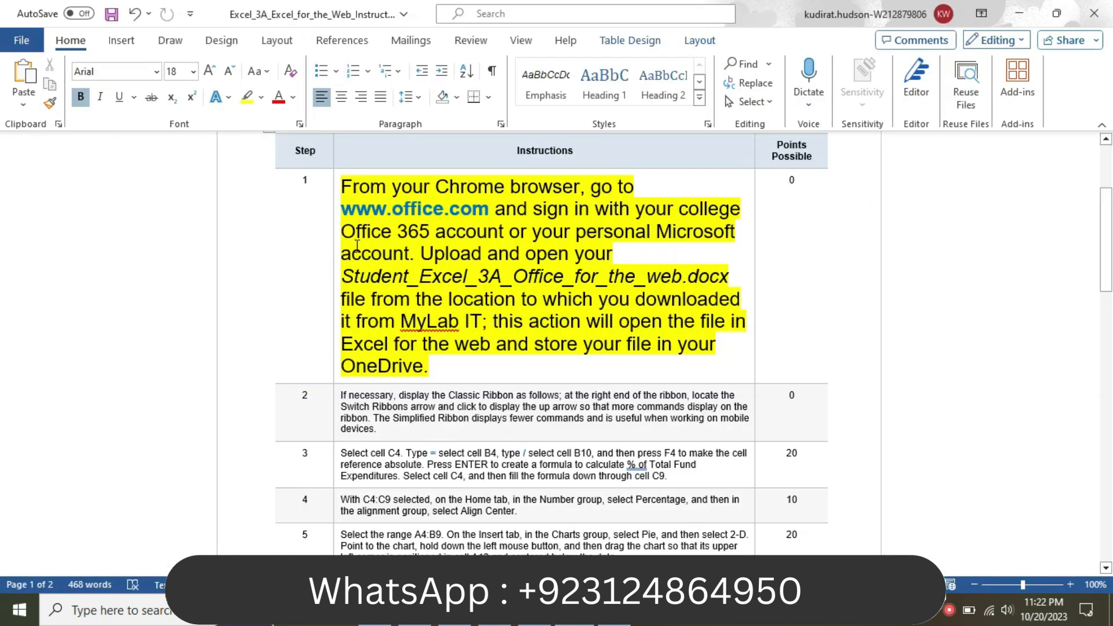
# - Reset the step 1 instructions to font size 9 and remove their highlighting
pyautogui.click(332, 234)
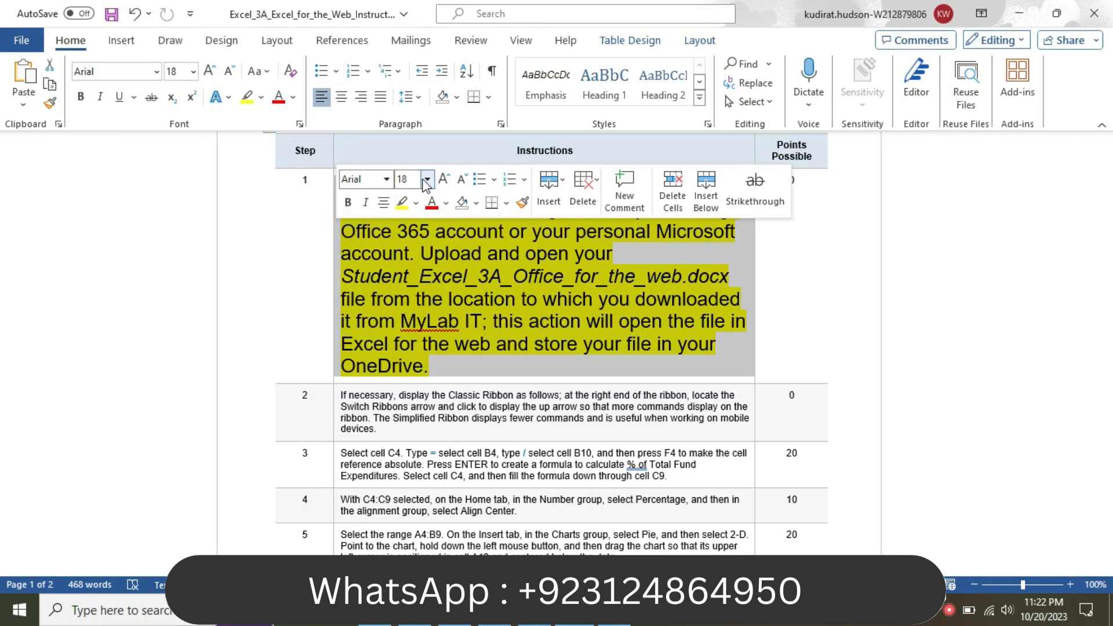
pyautogui.click(425, 179)
pyautogui.click(423, 216)
pyautogui.click(415, 202)
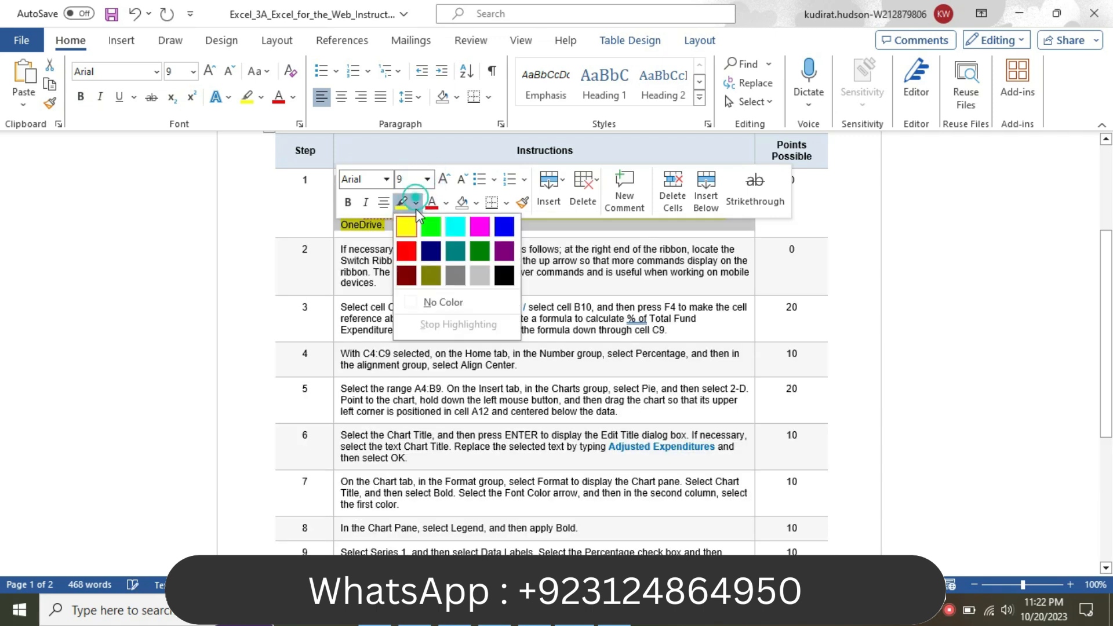
pyautogui.click(430, 303)
# - Set the step 2 instructions to font size 16 and highlight them in yellow
pyautogui.click(335, 248)
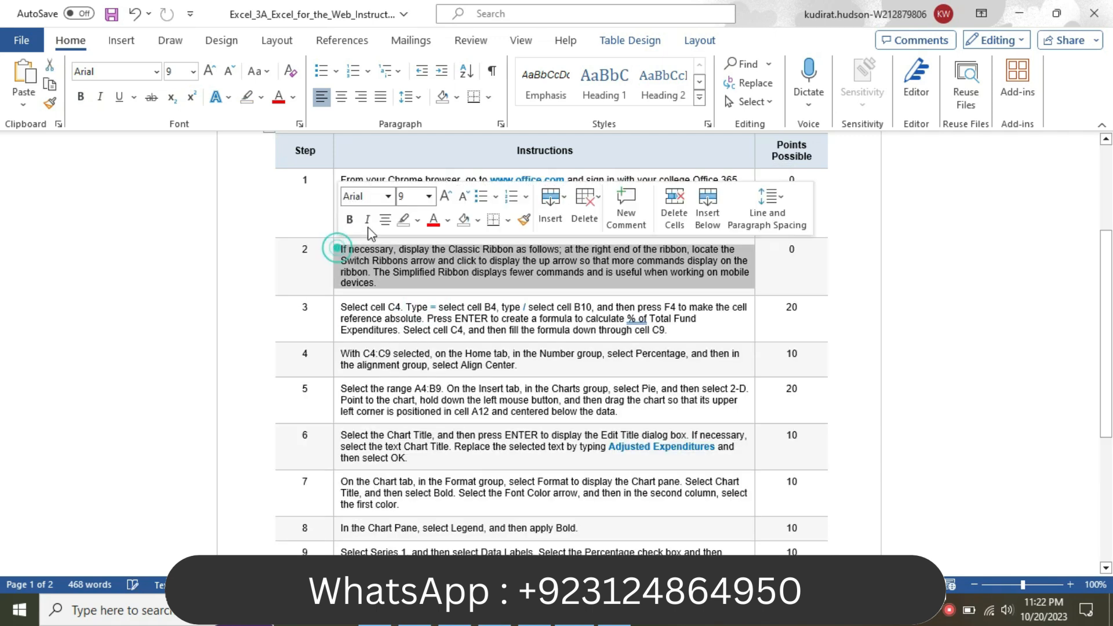
pyautogui.click(430, 196)
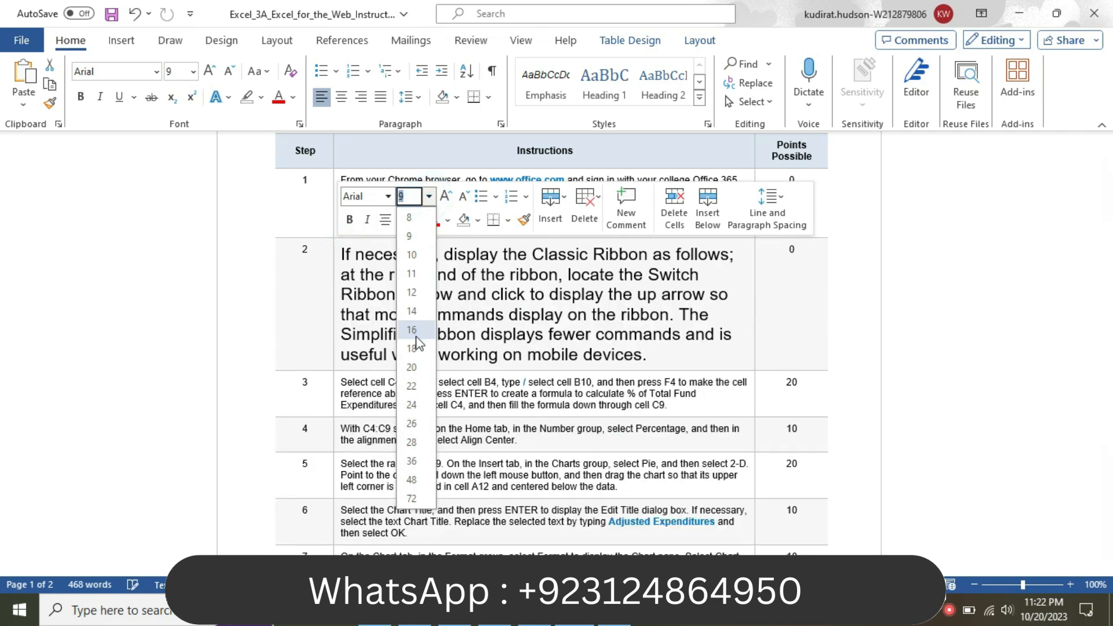
pyautogui.click(413, 330)
pyautogui.click(418, 219)
pyautogui.click(413, 245)
pyautogui.click(345, 255)
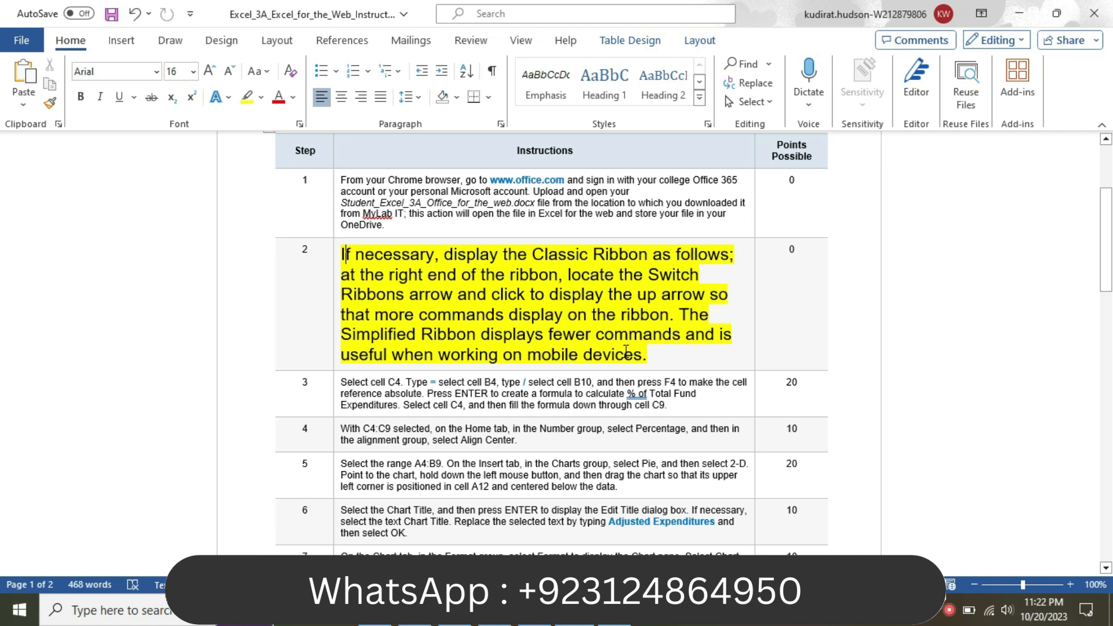
# - Reset the step 2 instructions to font size 9 and remove their highlighting
pyautogui.click(334, 285)
pyautogui.click(428, 232)
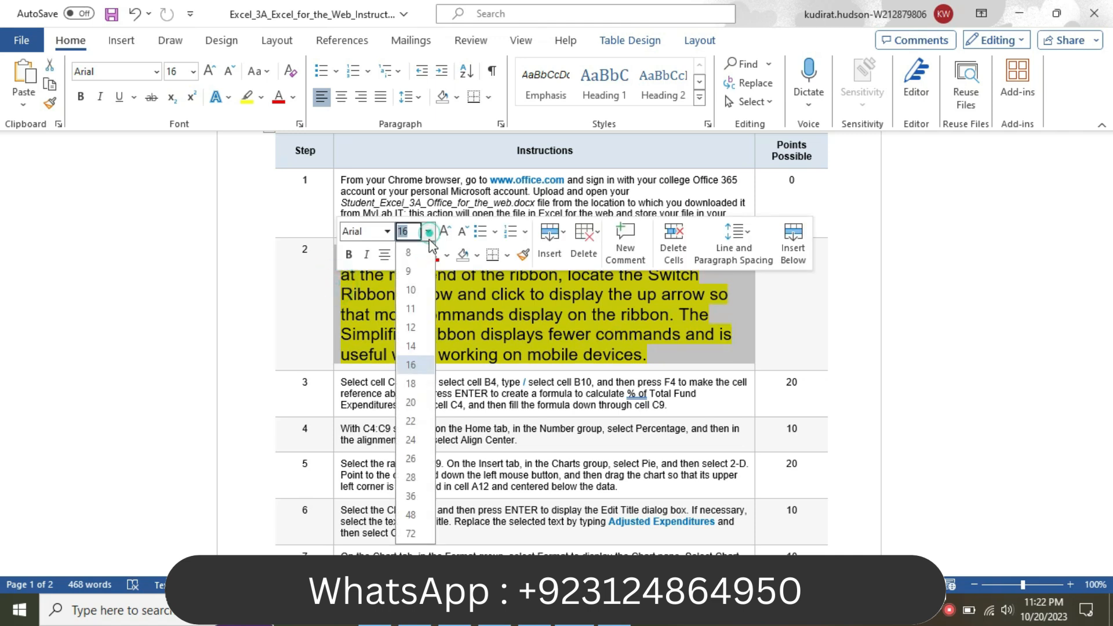
pyautogui.click(410, 271)
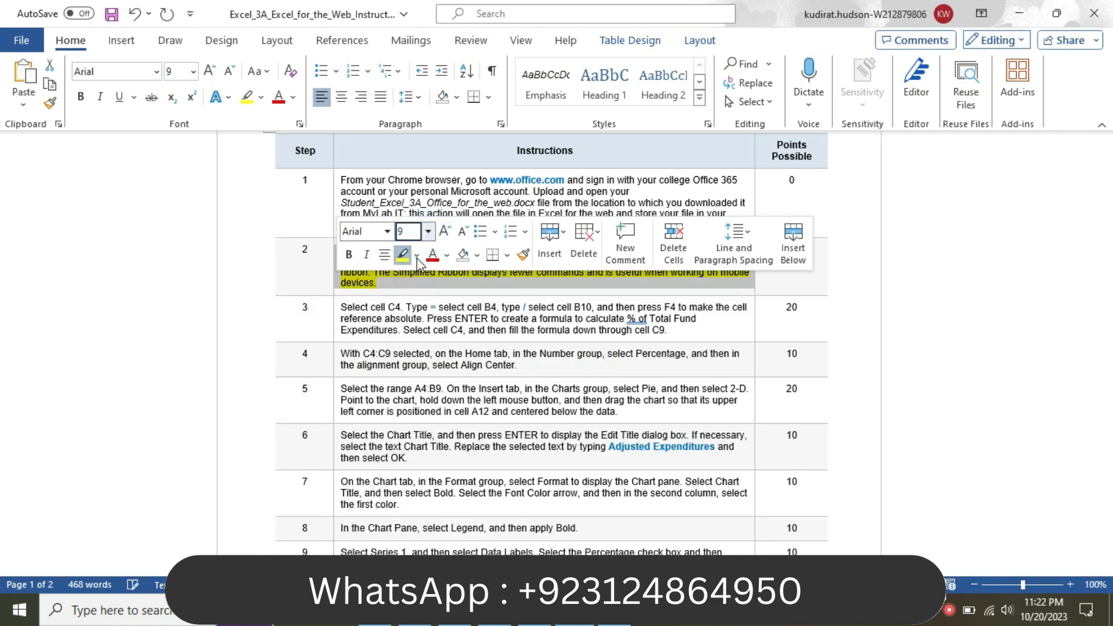
pyautogui.click(416, 255)
pyautogui.click(442, 355)
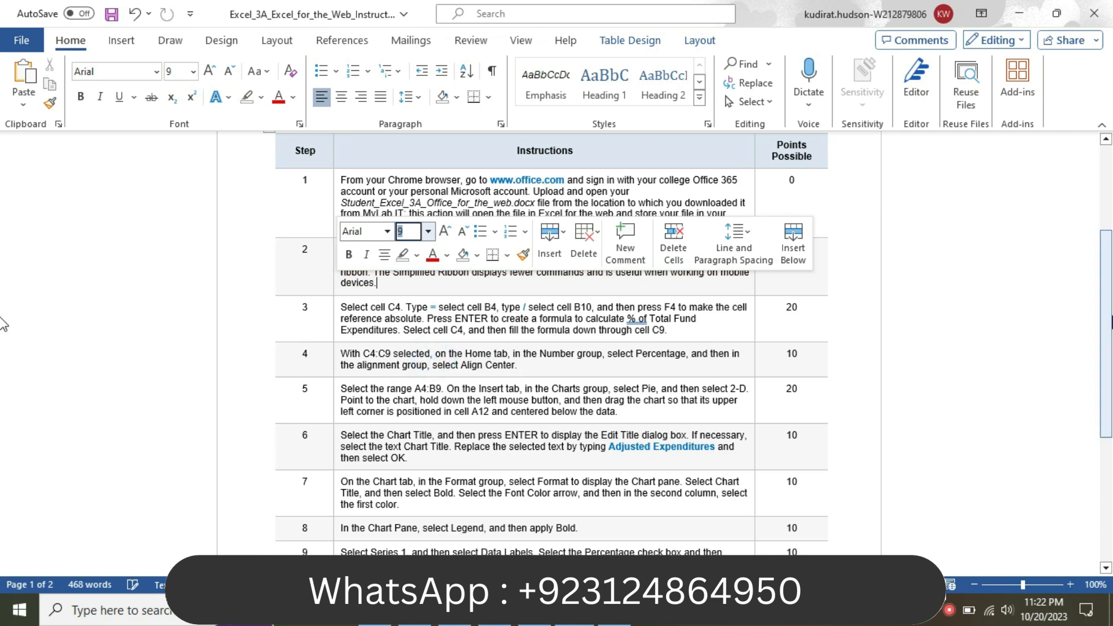
# - Set the step 3 instructions to font size 16 and highlight them in yellow
pyautogui.scroll(-4, 671, 223)
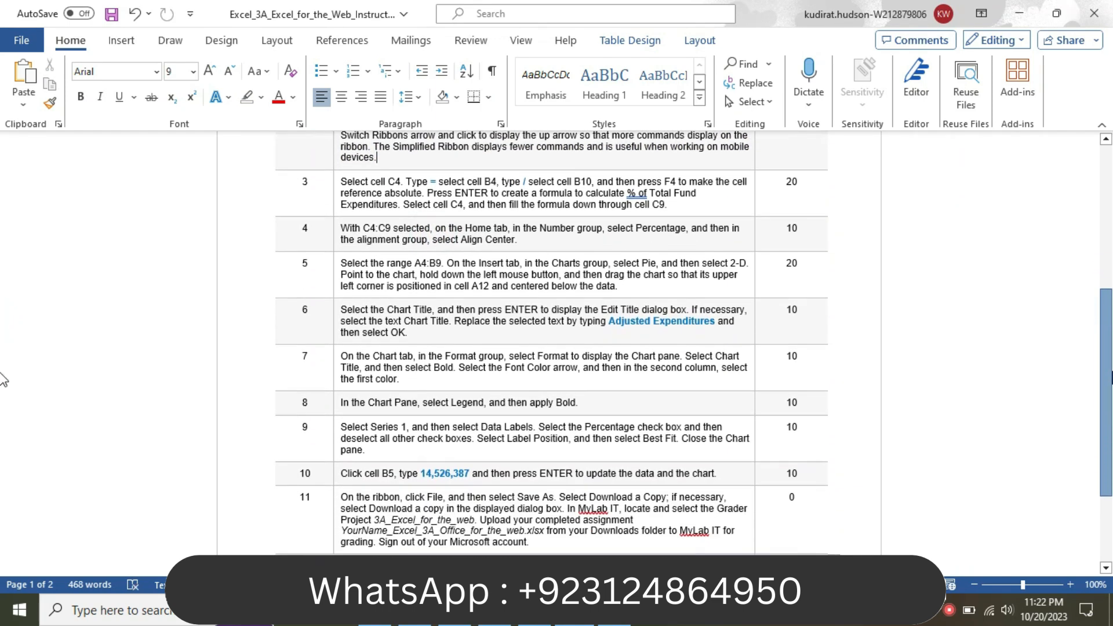
pyautogui.click(332, 187)
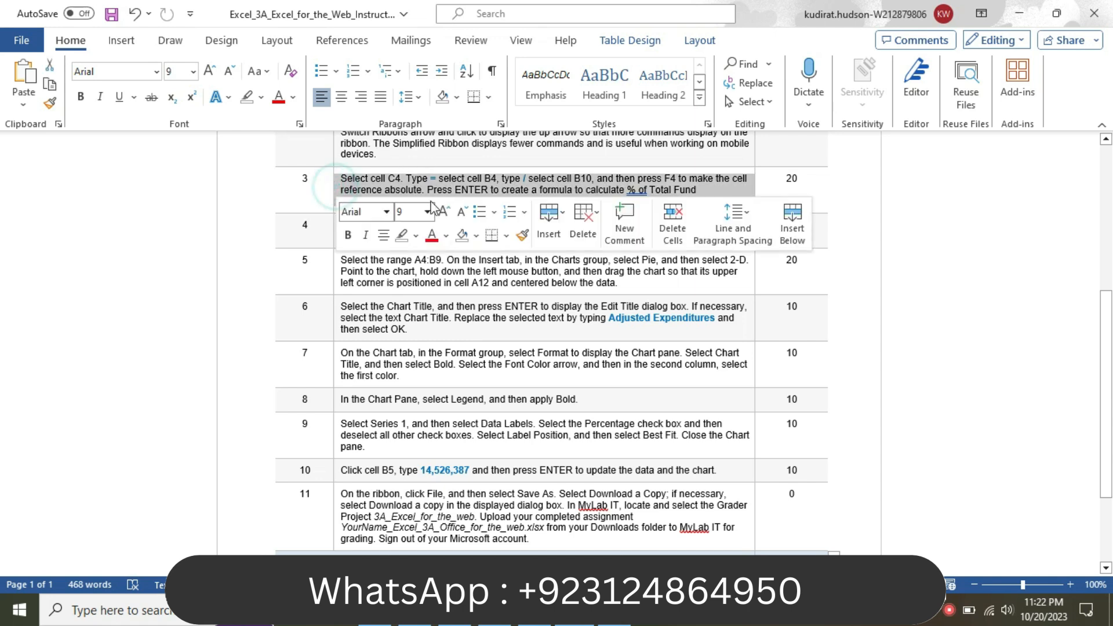
pyautogui.click(428, 213)
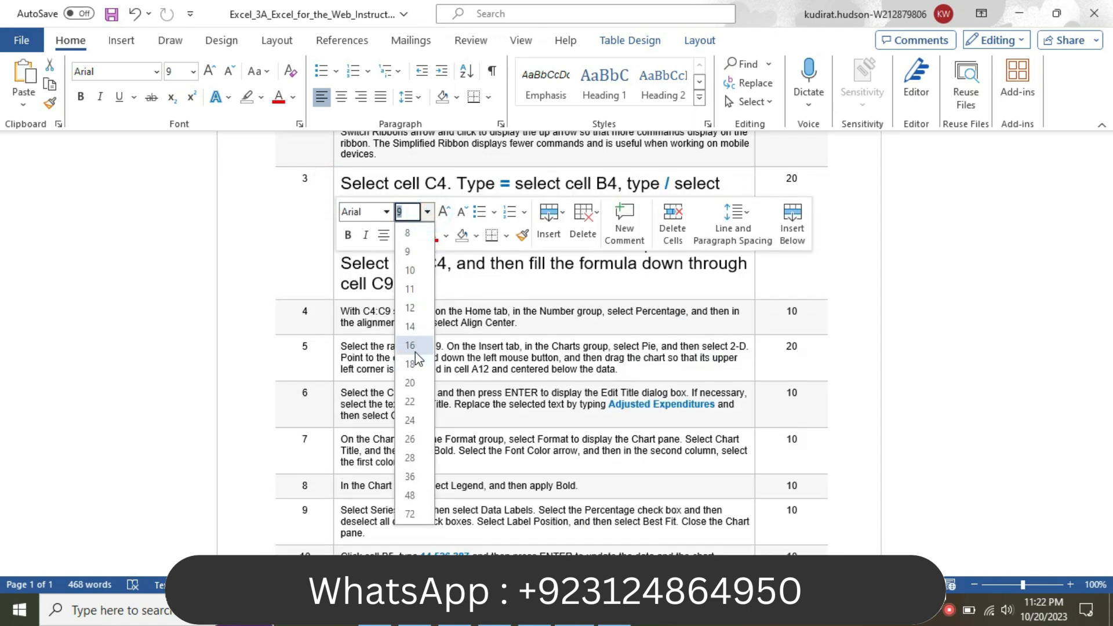
pyautogui.click(416, 354)
pyautogui.click(415, 236)
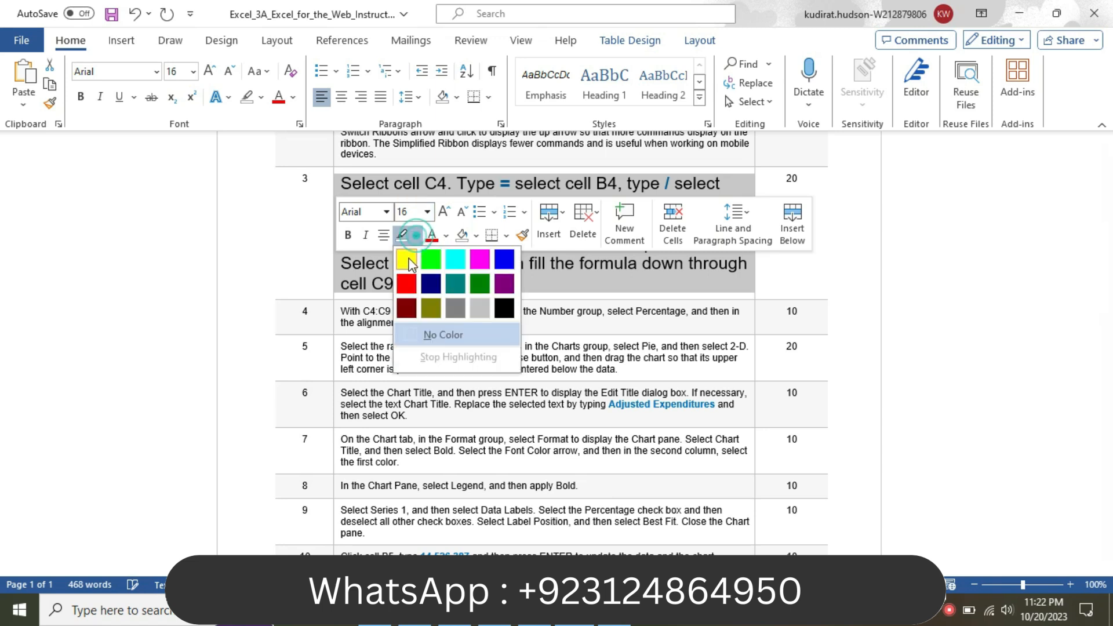
pyautogui.click(405, 262)
# - Following the step 3 instructions, switch to the Excel workbook and begin the formula in cell C4 as =B4
pyautogui.moveTo(343, 183); pyautogui.dragTo(455, 186)
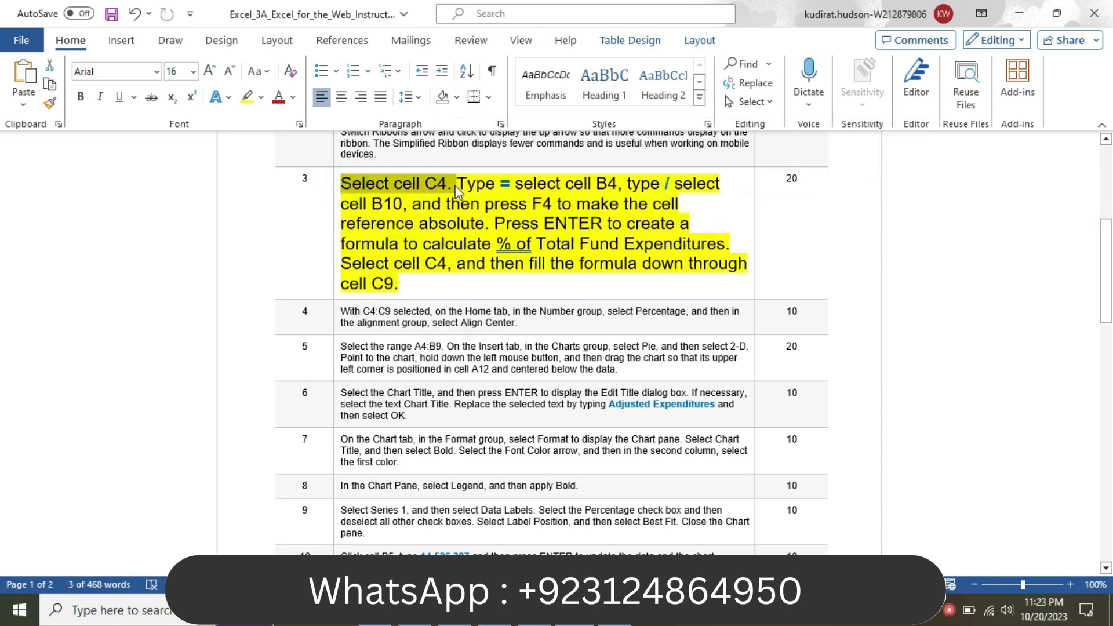
pyautogui.hotkey('alt', 'Tab')
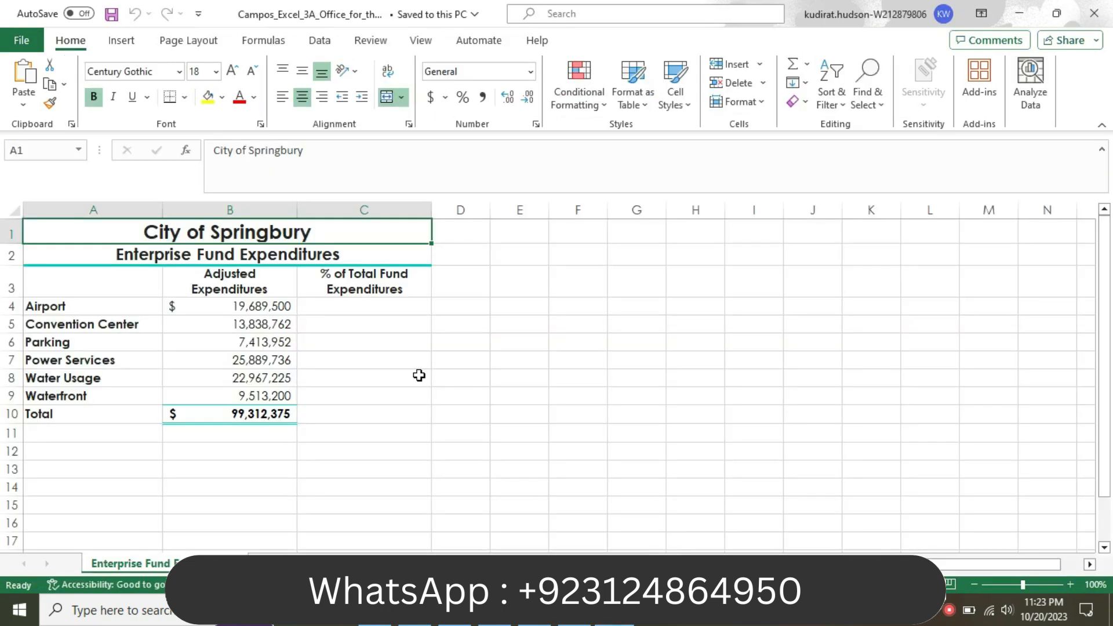
pyautogui.click(383, 307)
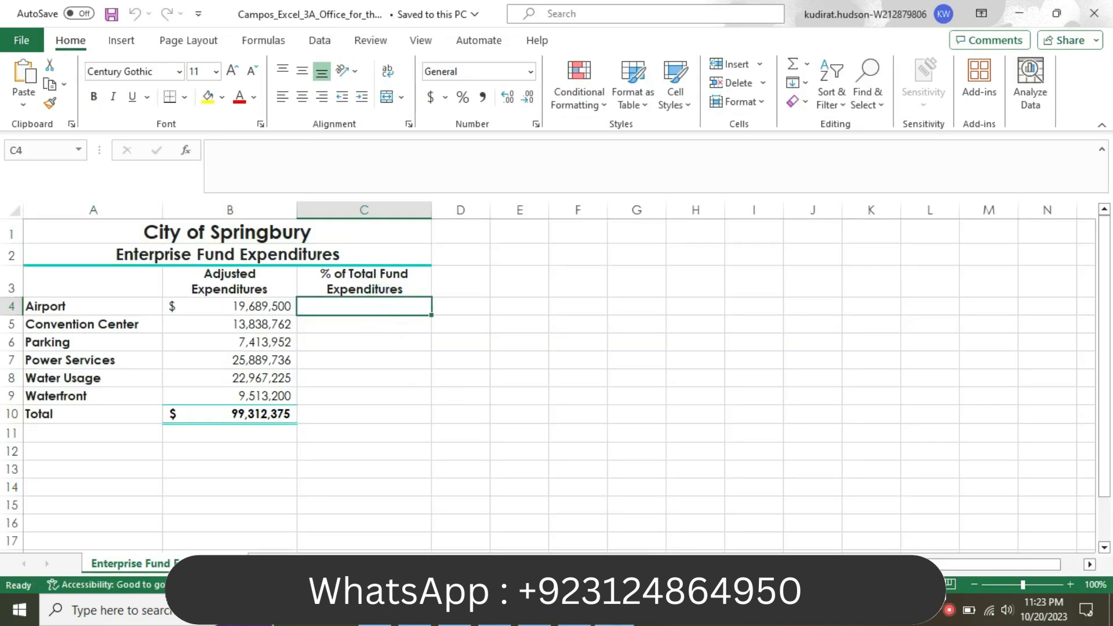
pyautogui.hotkey('alt', 'Tab')
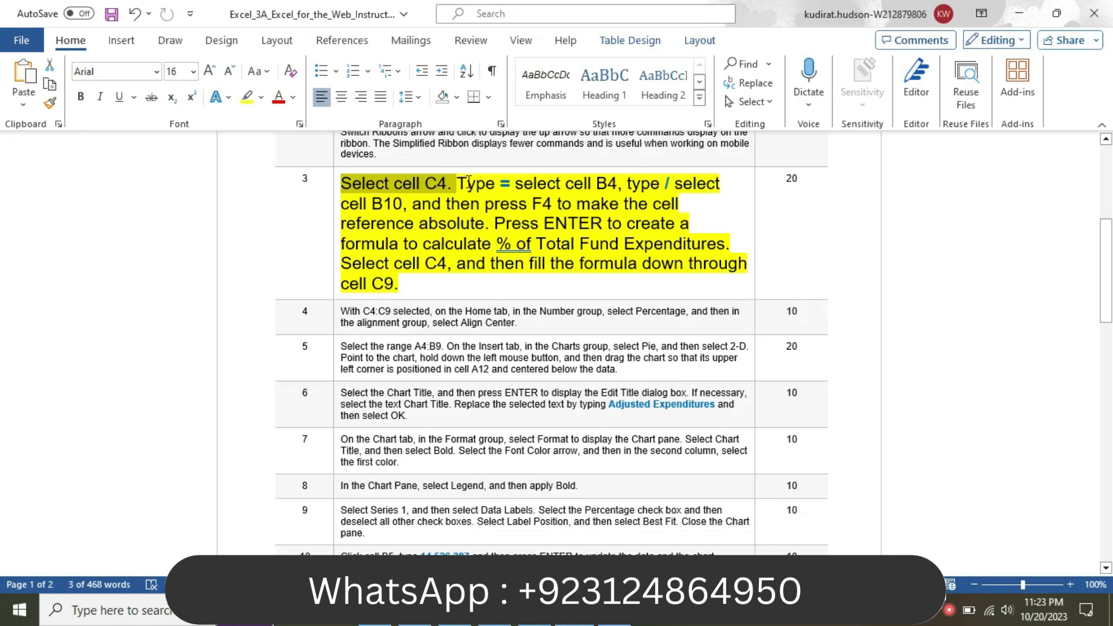
pyautogui.moveTo(461, 184); pyautogui.dragTo(628, 185)
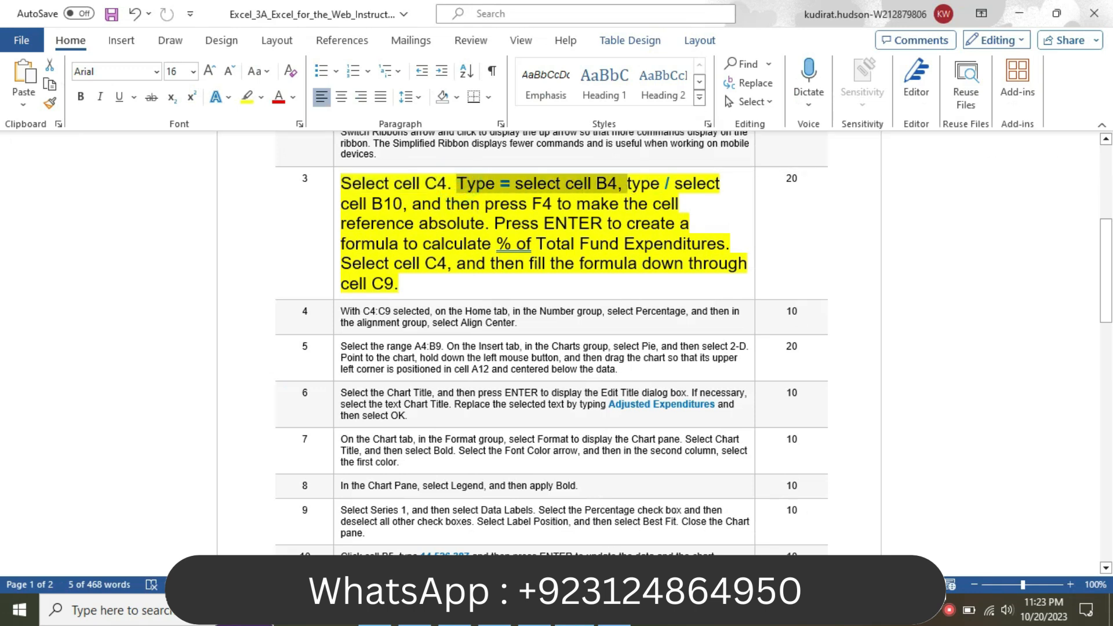
pyautogui.hotkey('alt', 'Tab')
pyautogui.write('=')
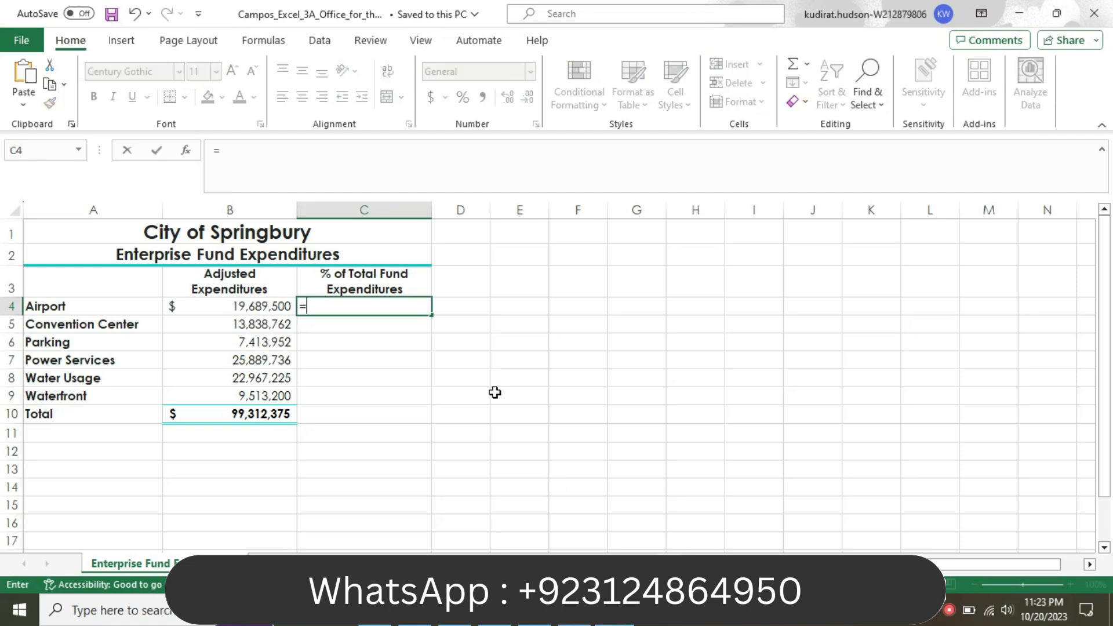
pyautogui.click(256, 308)
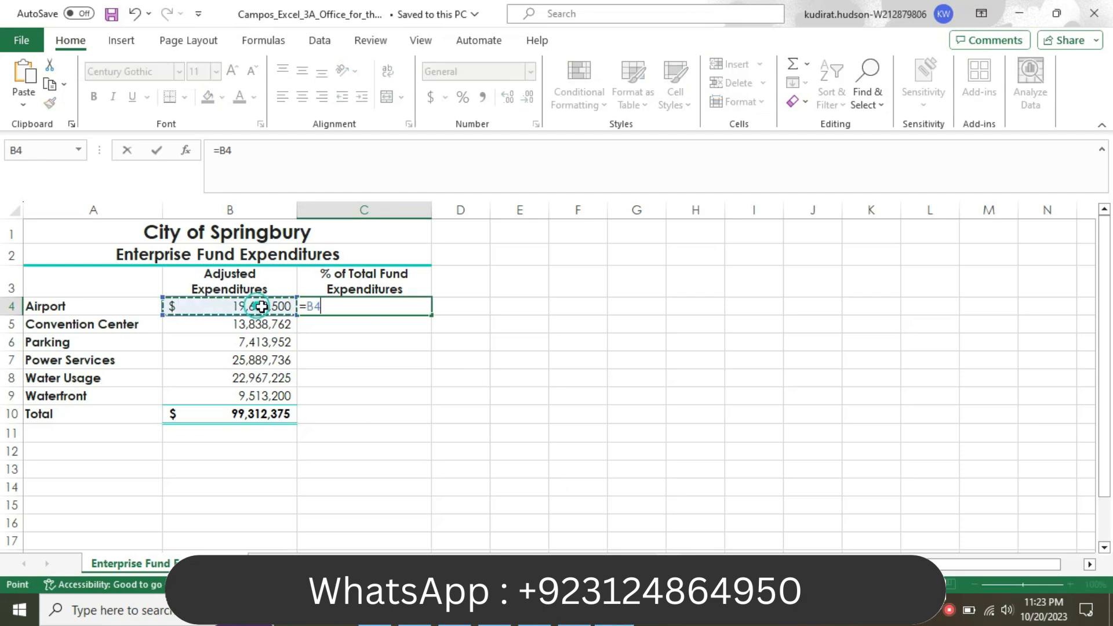
# - Consult the next part of step 3 in Word and extend the C4 formula in Excel to =B4/B10
pyautogui.hotkey('alt', 'Tab')
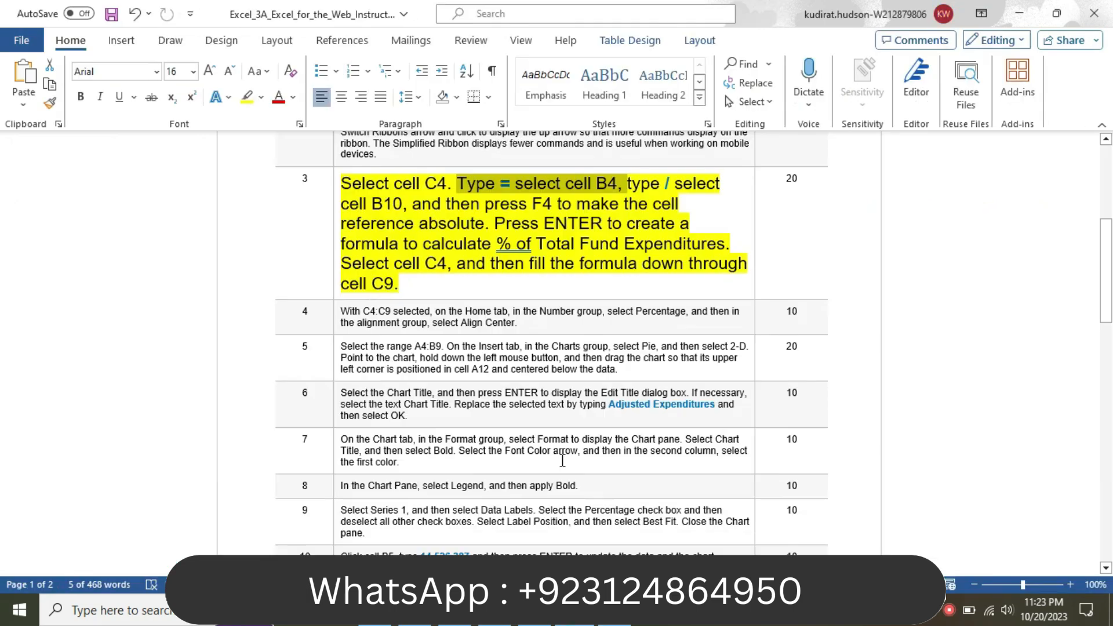
pyautogui.moveTo(629, 184); pyautogui.dragTo(733, 180)
pyautogui.moveTo(580, 186); pyautogui.dragTo(413, 203)
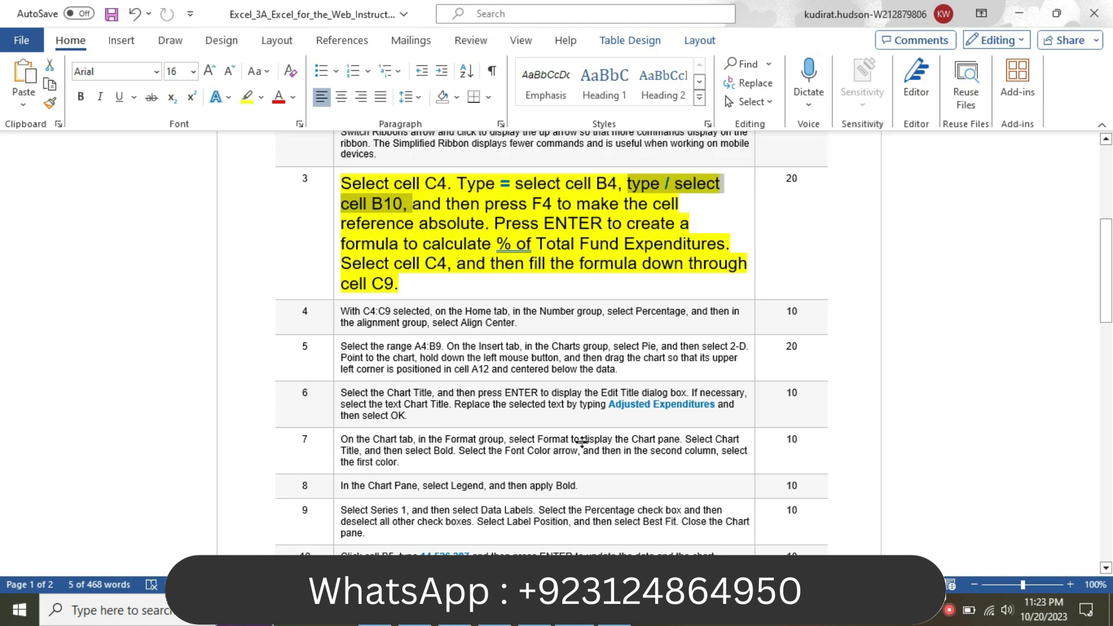
pyautogui.hotkey('alt', 'Tab')
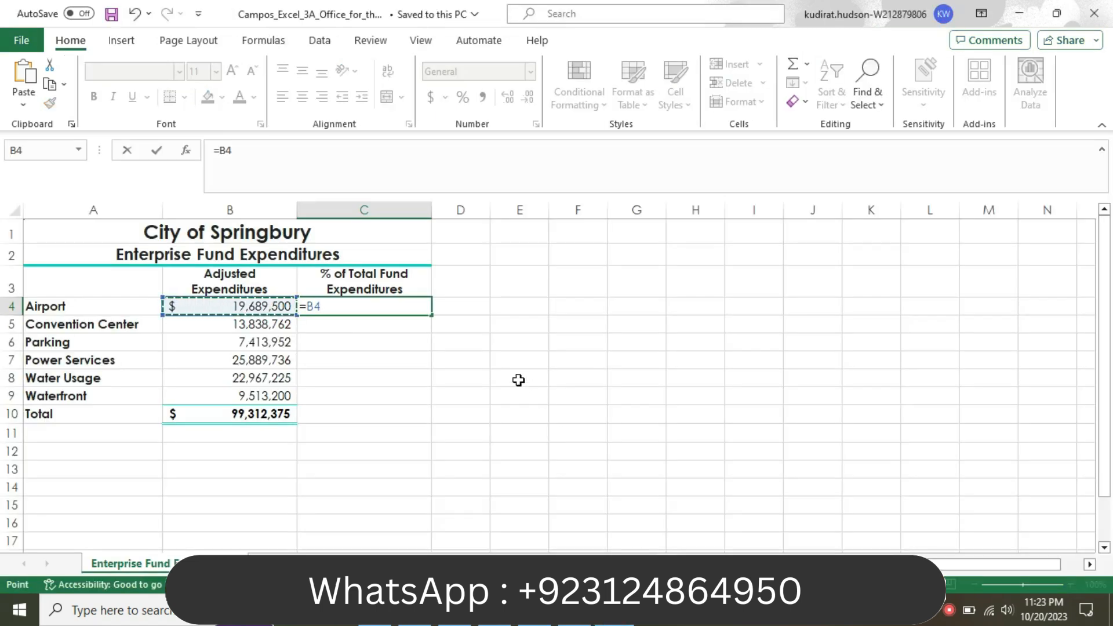
pyautogui.write('/')
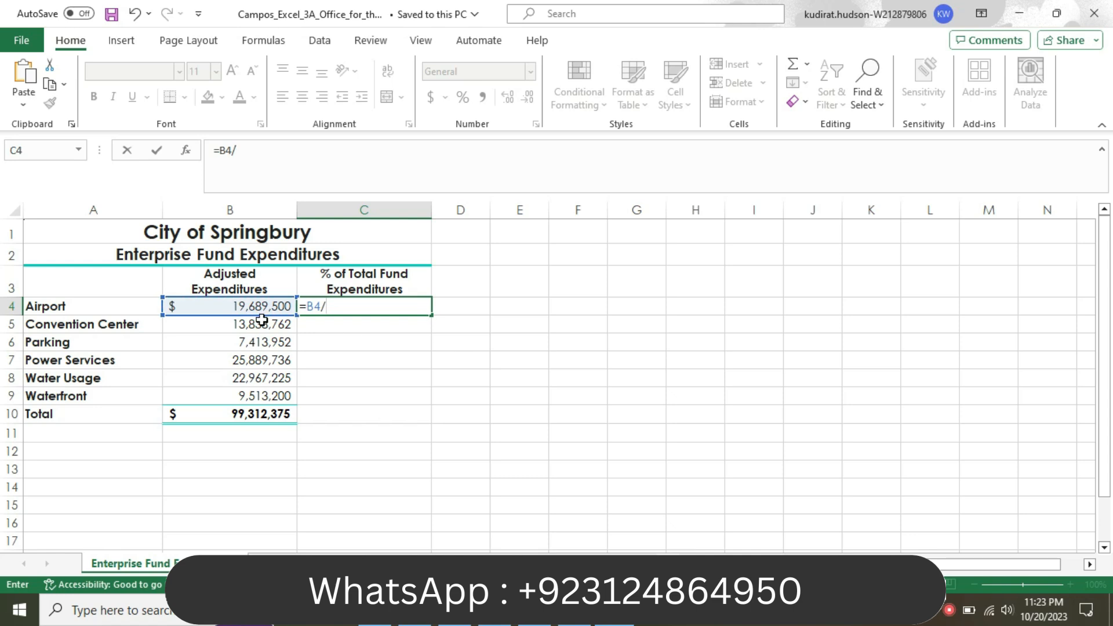
pyautogui.click(266, 413)
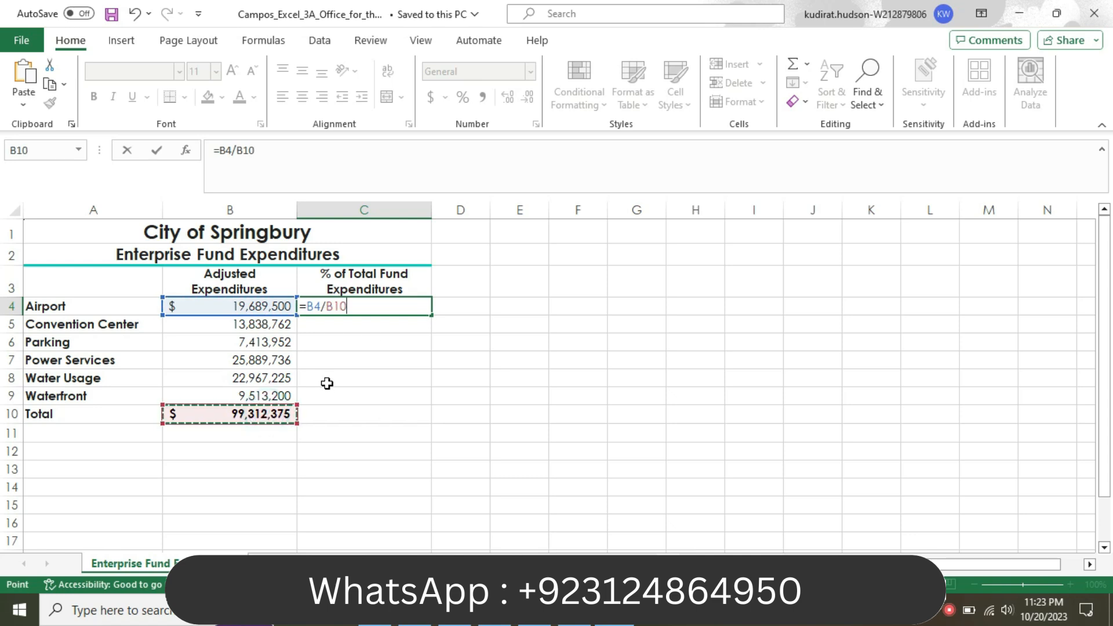
# - Make the B10 reference absolute as step 3 instructs and enter the formula =B4/$B$10 in cell C4
pyautogui.hotkey('alt', 'Tab')
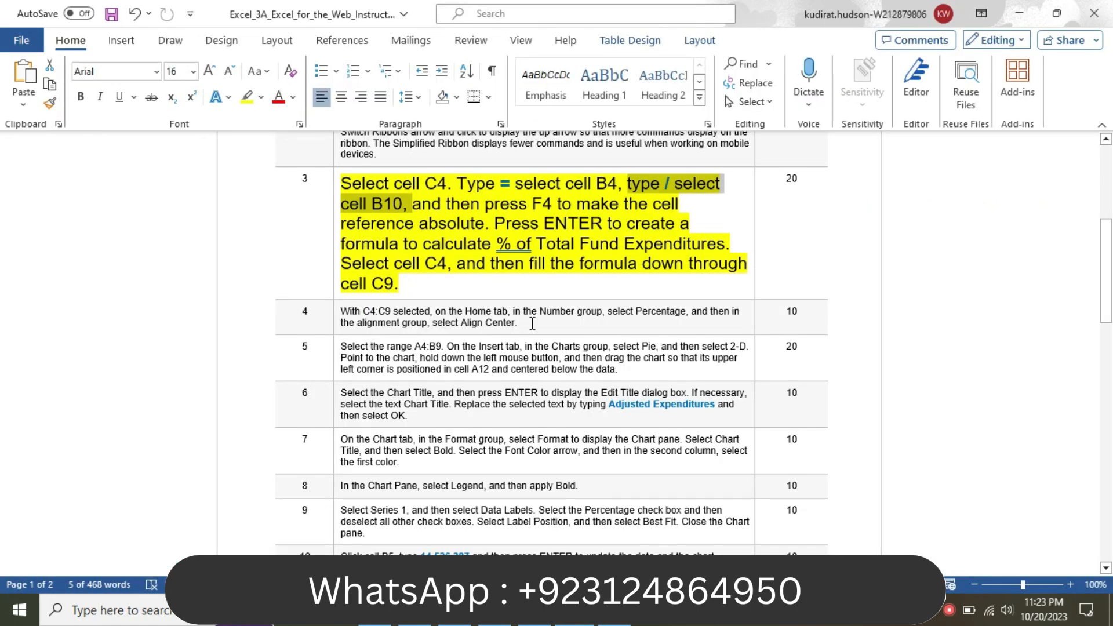
pyautogui.moveTo(418, 205); pyautogui.dragTo(494, 224)
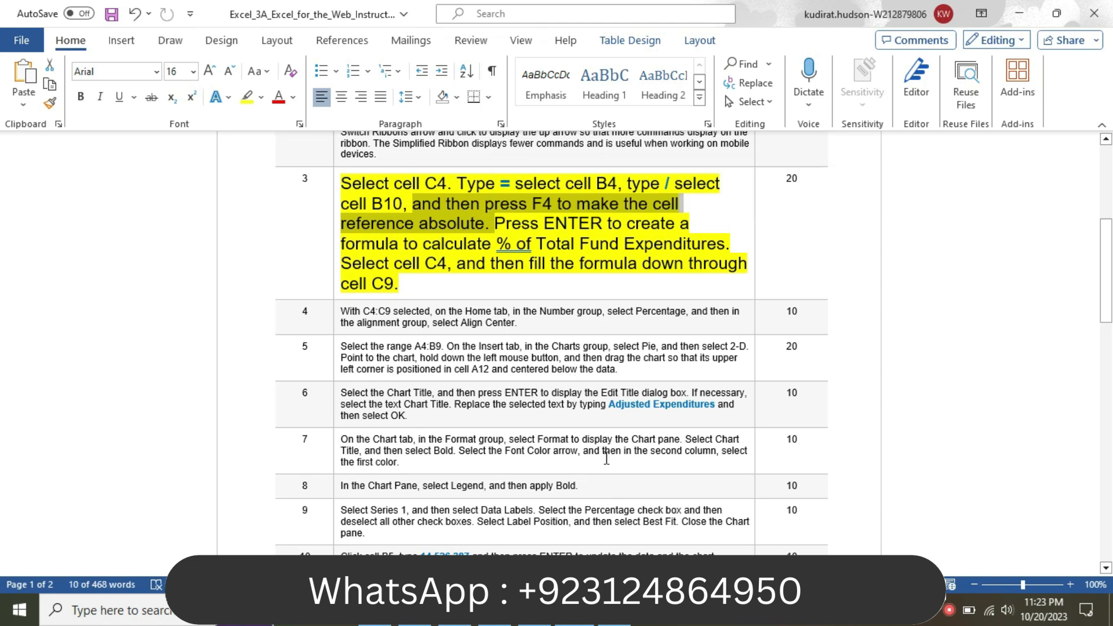
pyautogui.hotkey('alt', 'Tab')
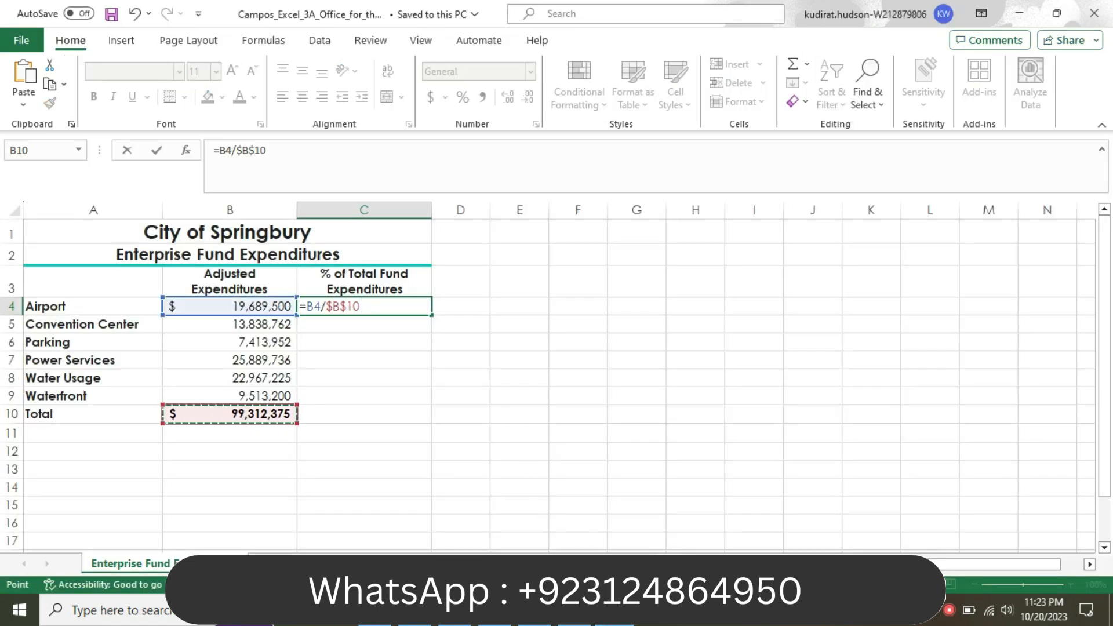
pyautogui.moveTo(574, 610)
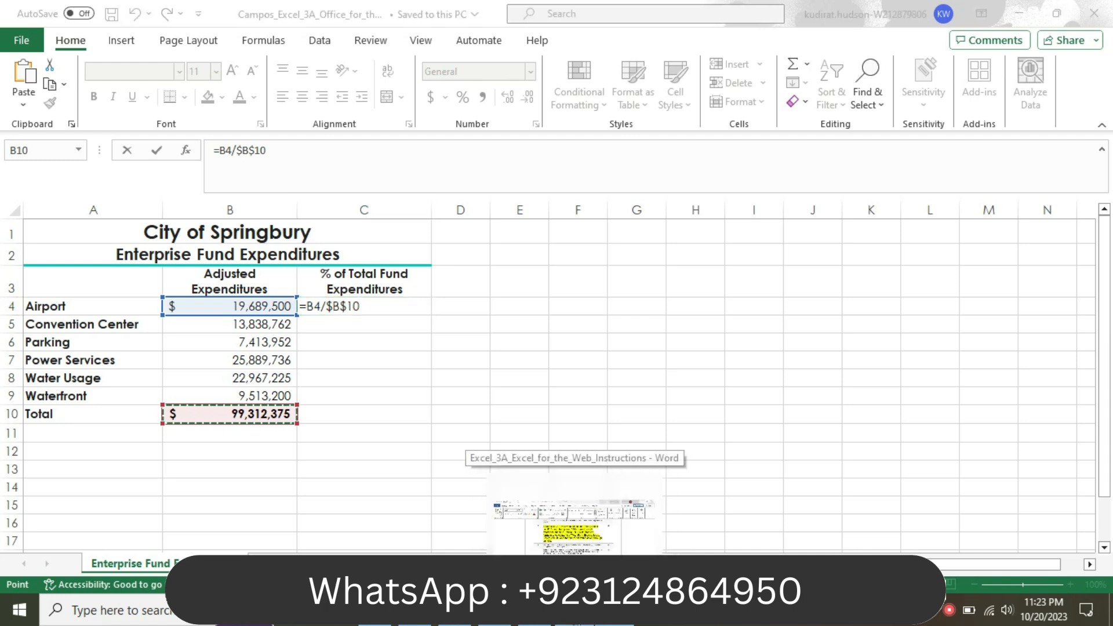
pyautogui.click(524, 499)
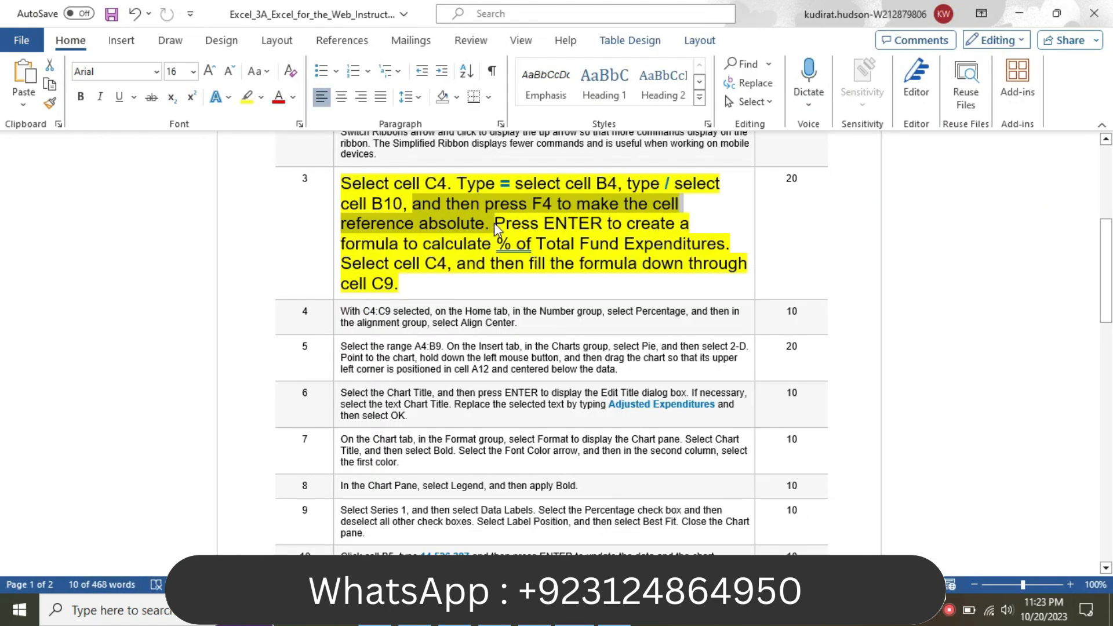
pyautogui.moveTo(496, 223); pyautogui.dragTo(733, 247)
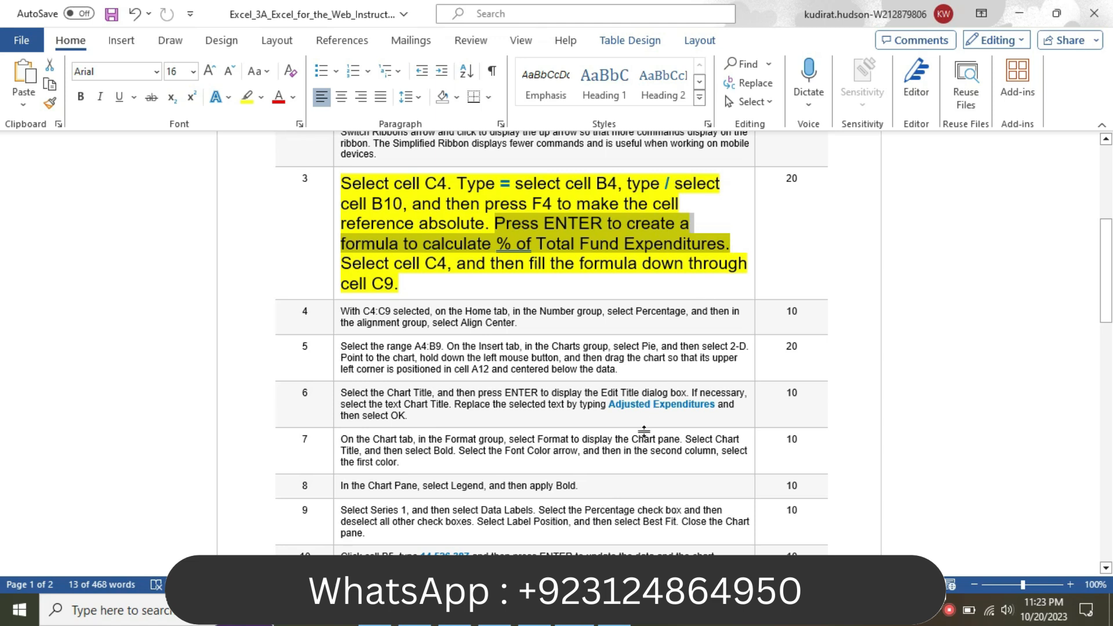
pyautogui.moveTo(617, 615)
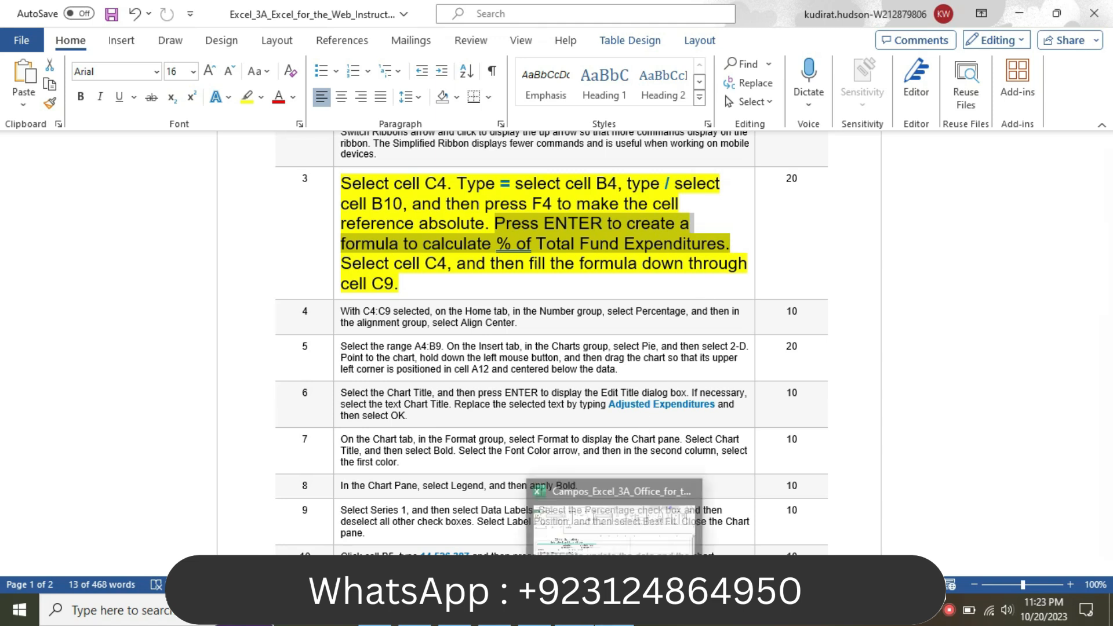
pyautogui.click(617, 522)
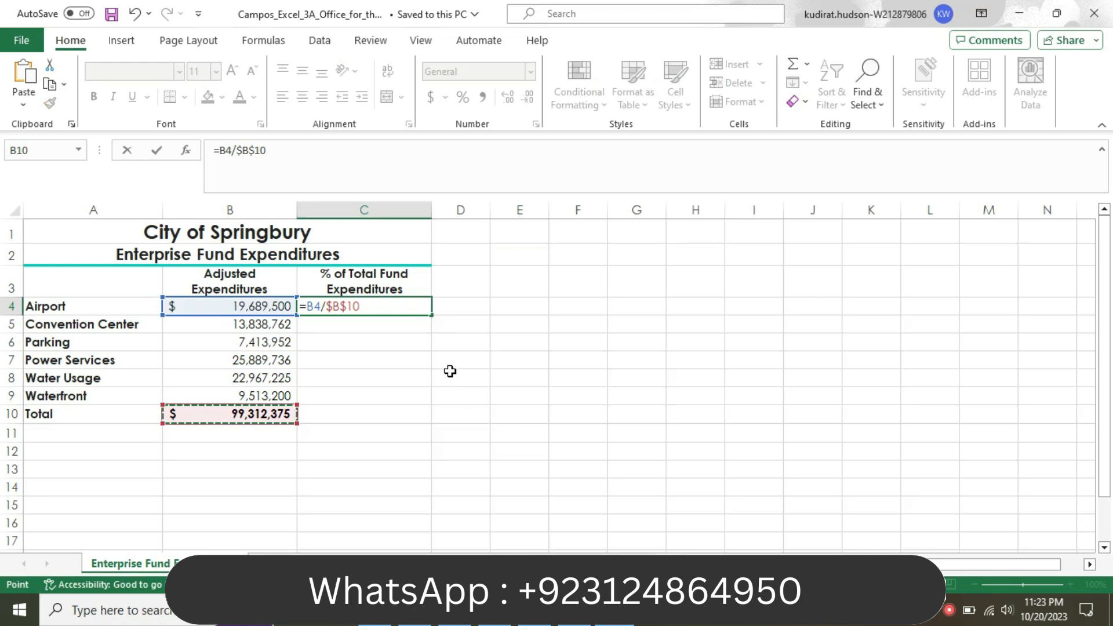
pyautogui.press('Return')
# - Check the last sentence of step 3 in Word, and fill the C4 formula down through cell C9 in Excel
pyautogui.click(404, 307)
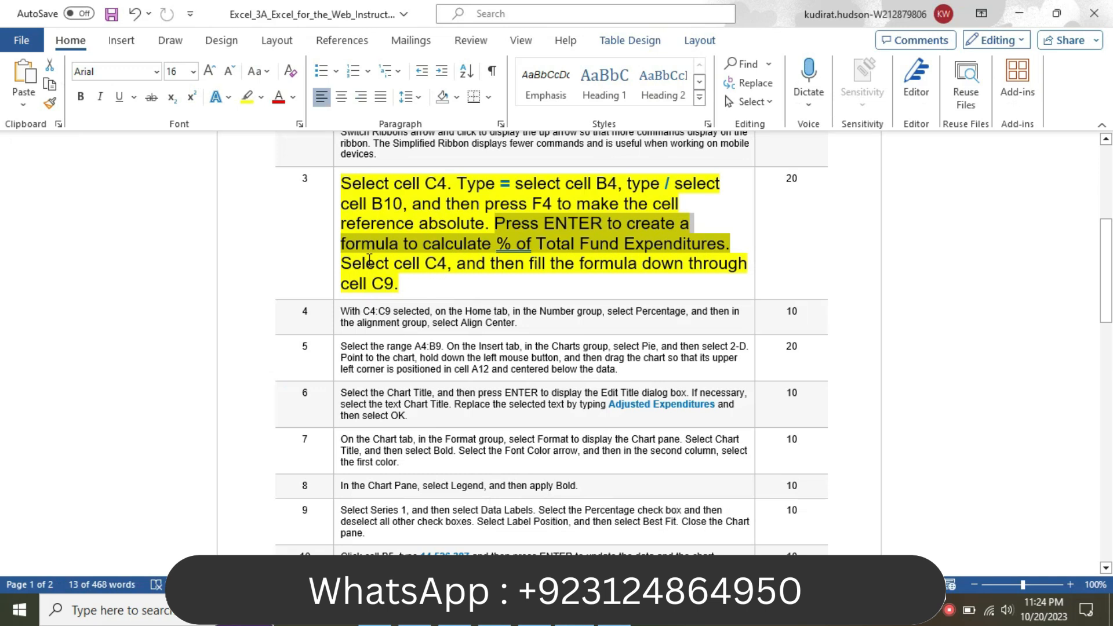
pyautogui.moveTo(342, 262); pyautogui.dragTo(439, 280)
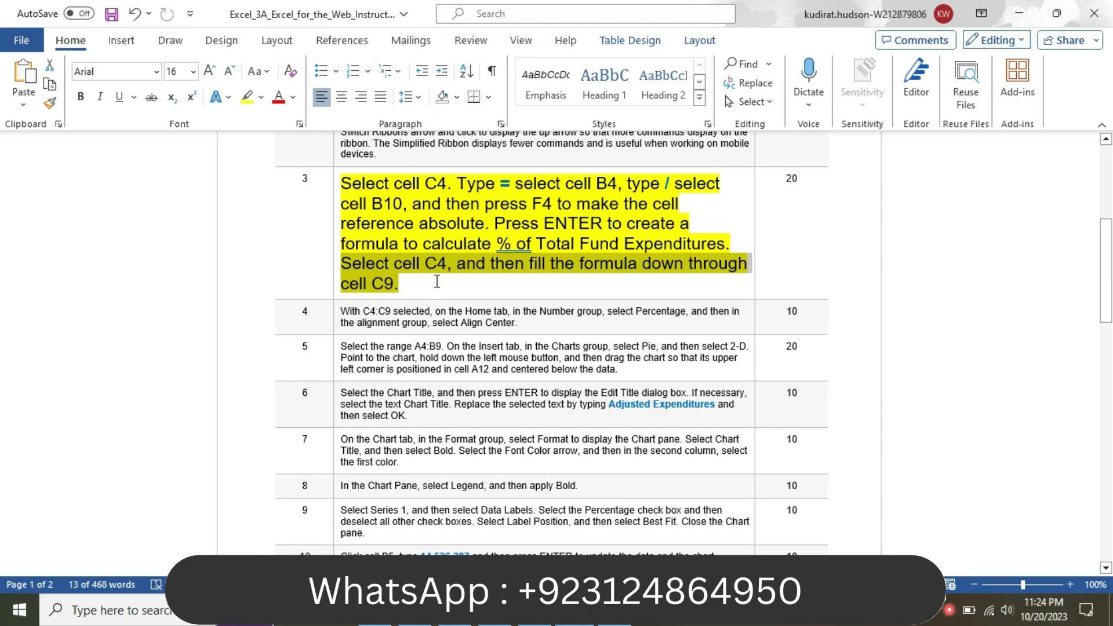
pyautogui.hotkey('alt', 'Tab')
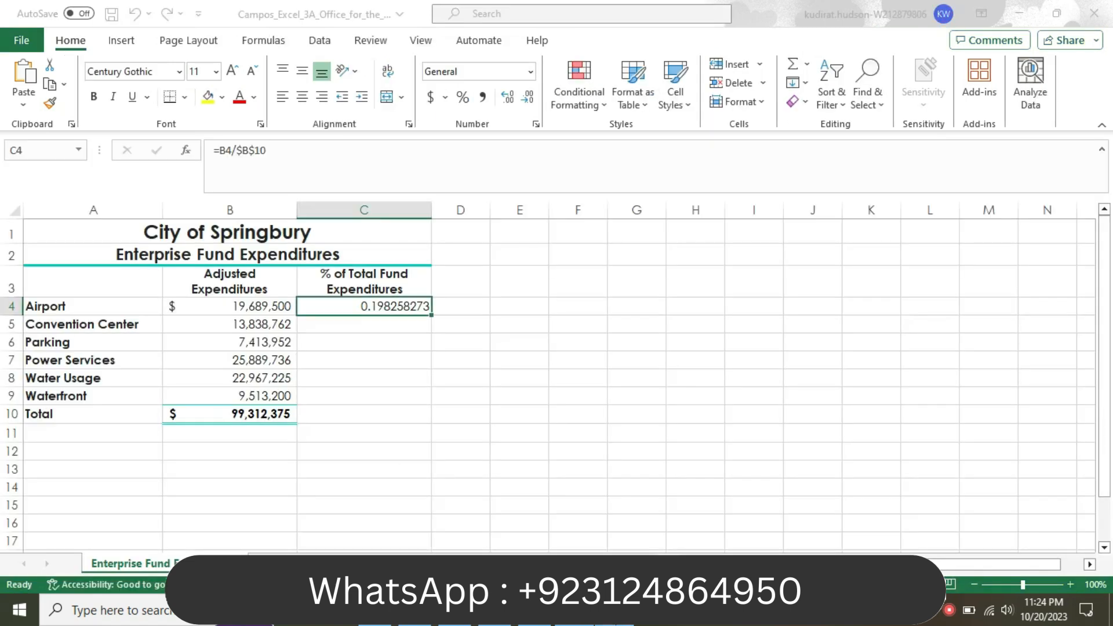
pyautogui.moveTo(432, 318); pyautogui.dragTo(423, 411)
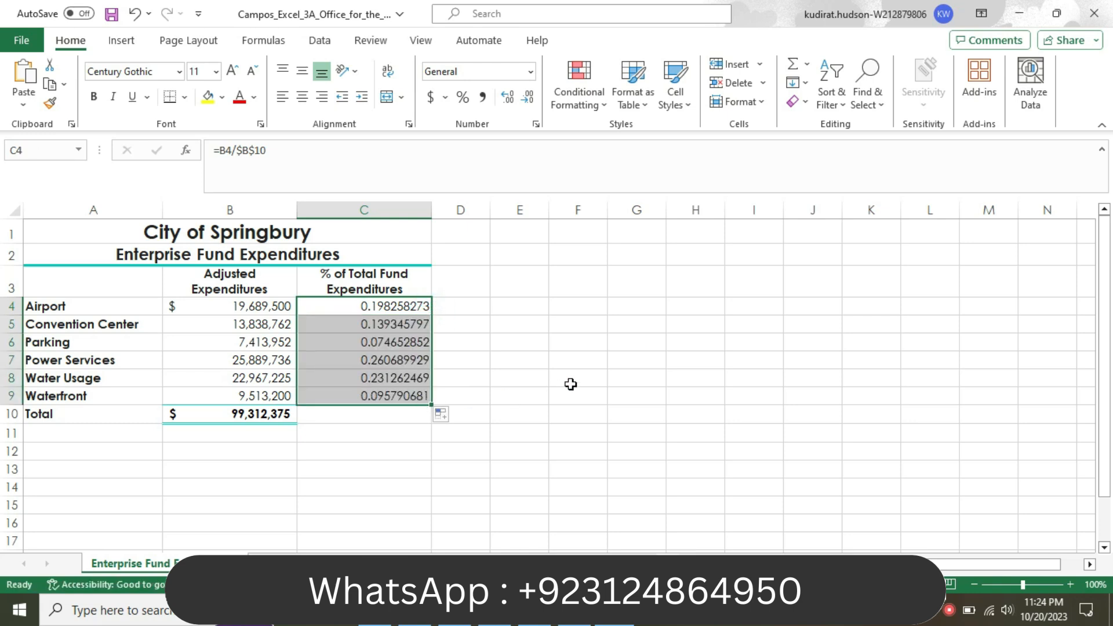
pyautogui.click(578, 417)
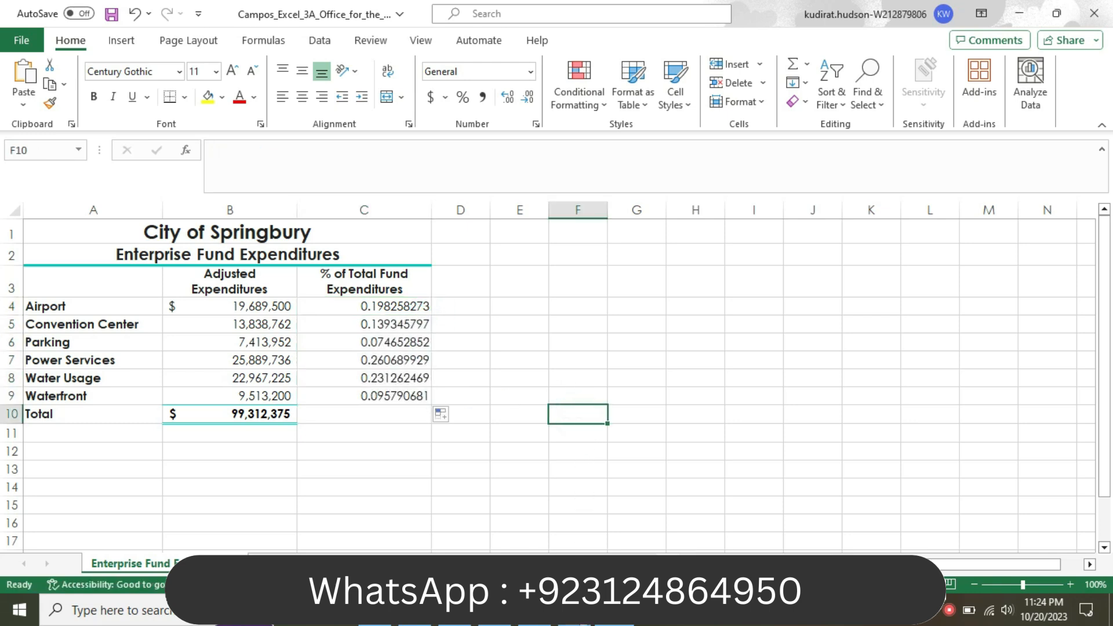
# - Switch to the Word instructions, reset the step 3 text to font size 9 and remove its highlighting
pyautogui.hotkey('alt', 'Tab')
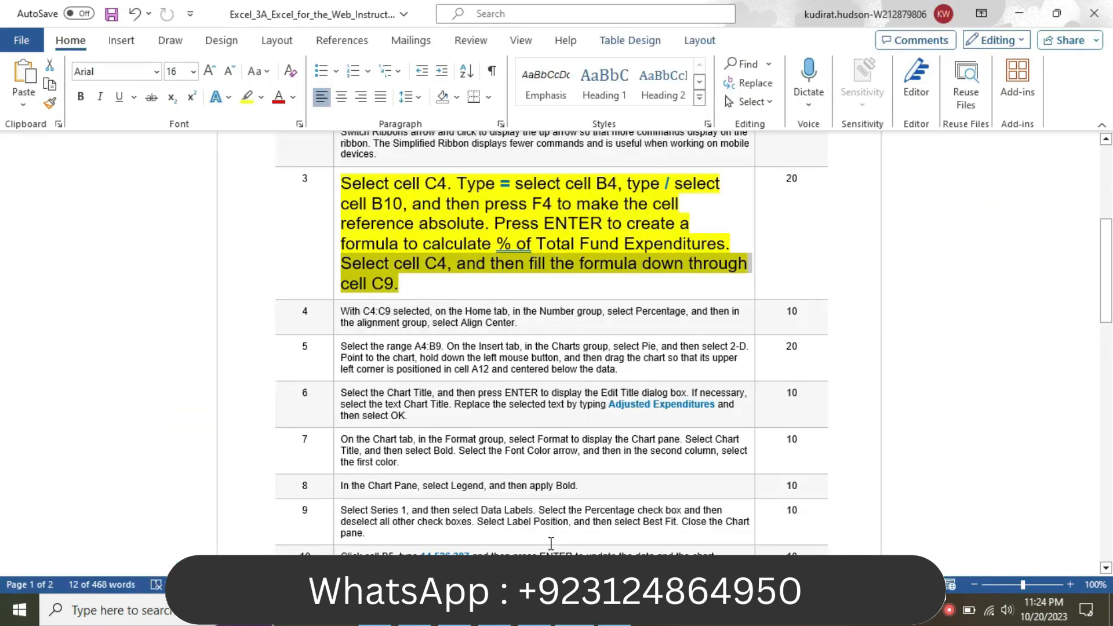
pyautogui.click(337, 210)
pyautogui.rightClick(341, 200)
pyautogui.click(428, 153)
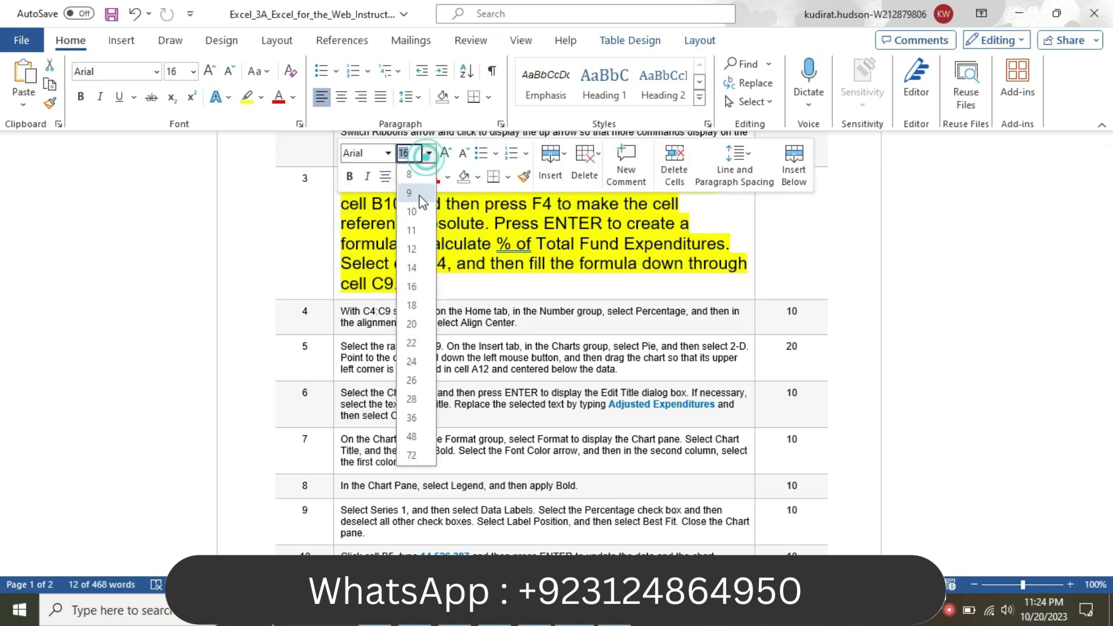
pyautogui.click(419, 196)
pyautogui.click(418, 176)
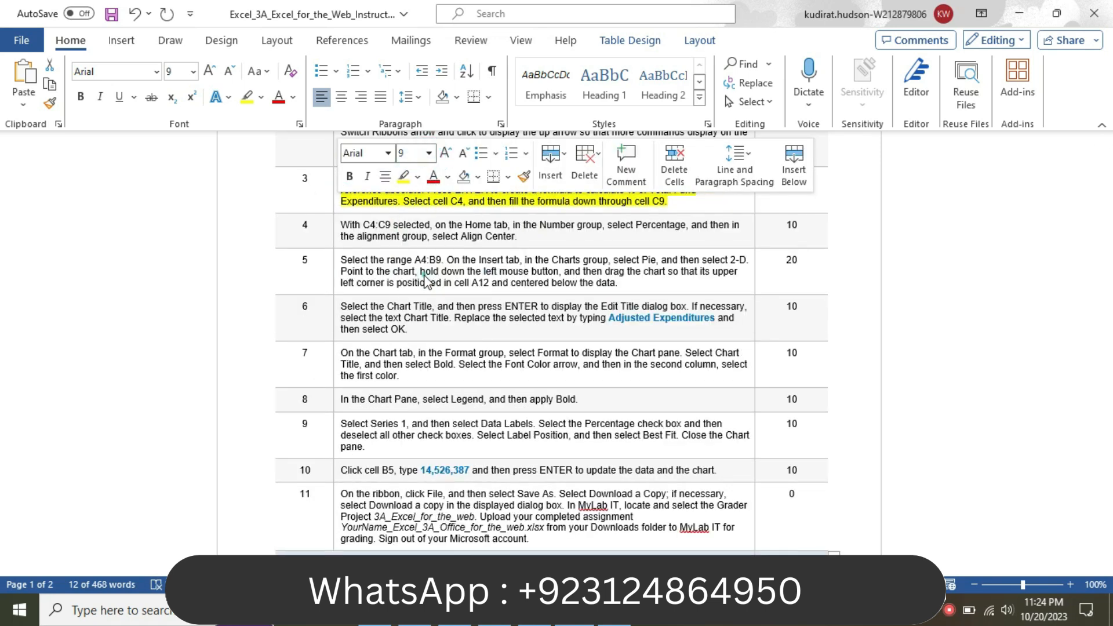
# - Set the step 4 instructions to font size 18 and highlight them in yellow
pyautogui.click(335, 232)
pyautogui.rightClick(335, 232)
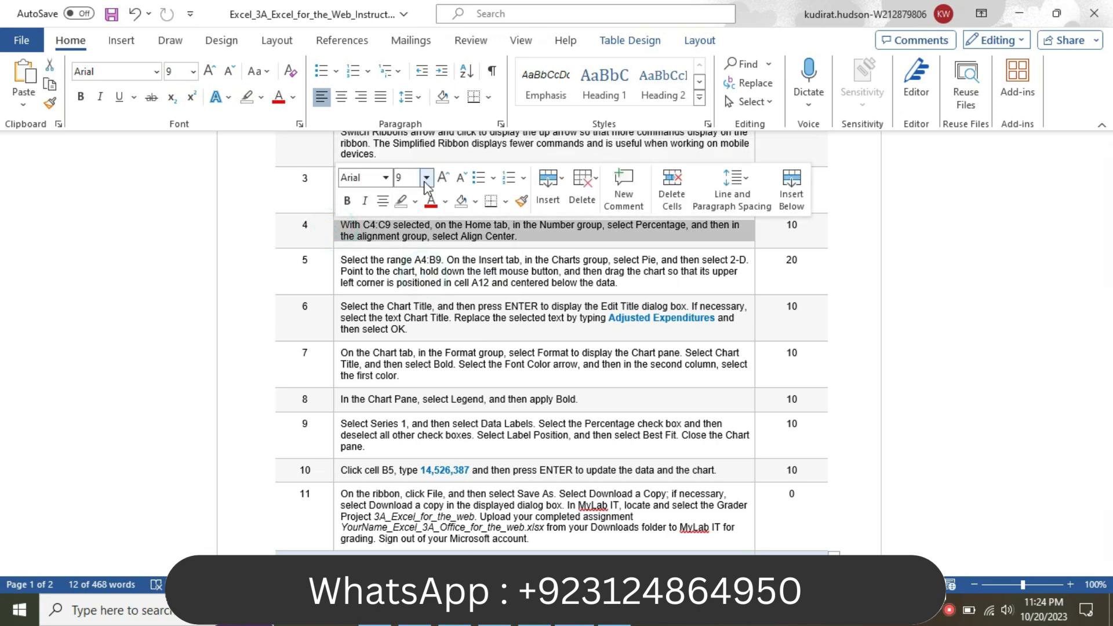
pyautogui.click(427, 180)
pyautogui.click(414, 323)
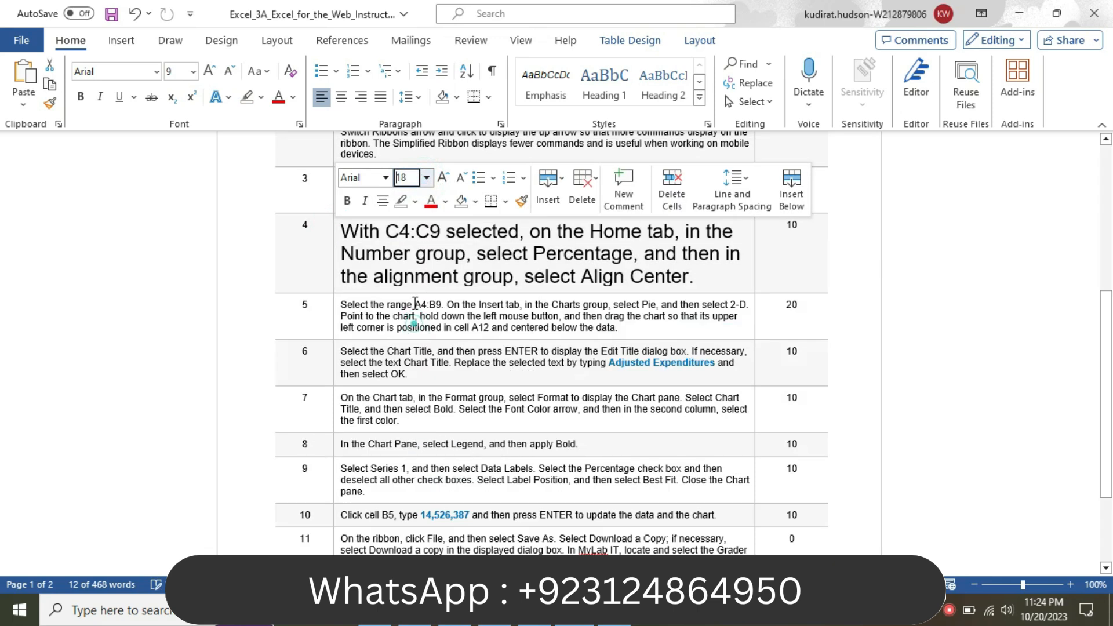
pyautogui.click(415, 201)
pyautogui.click(409, 224)
pyautogui.click(348, 229)
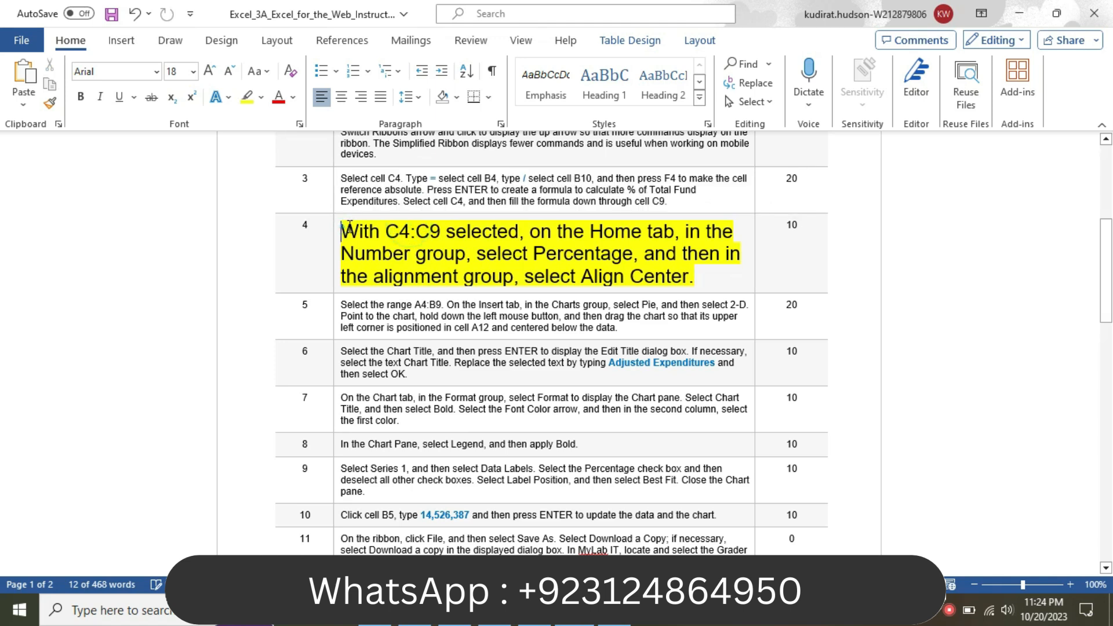
# - Copy the range reference C4:C9 from step 4 and use it to select that range in the Excel worksheet
pyautogui.moveTo(389, 230); pyautogui.dragTo(430, 227)
pyautogui.hotkey('ctrl', 'c')
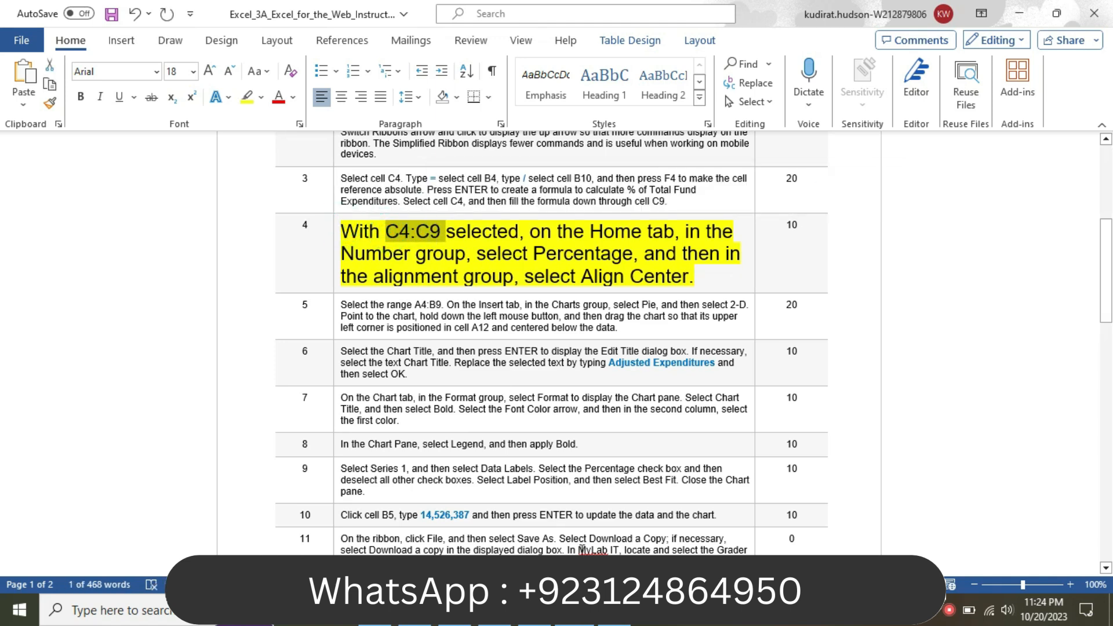
pyautogui.hotkey('alt', 'Tab')
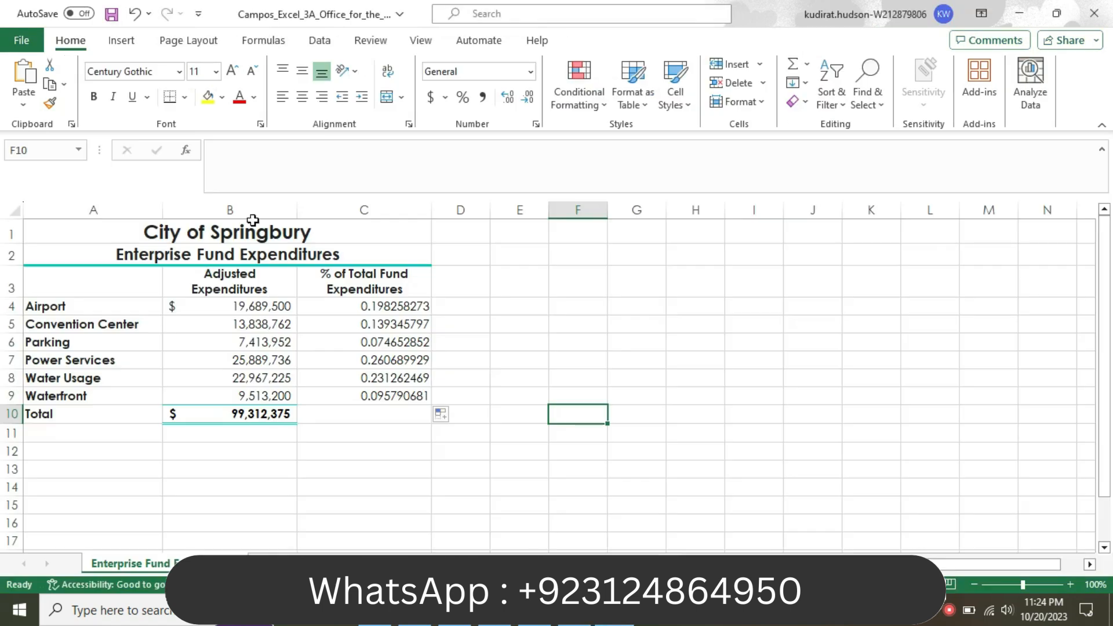
pyautogui.click(59, 152)
pyautogui.hotkey('ctrl', 'v')
pyautogui.press('Return')
pyautogui.hotkey('ctrl', 'd')
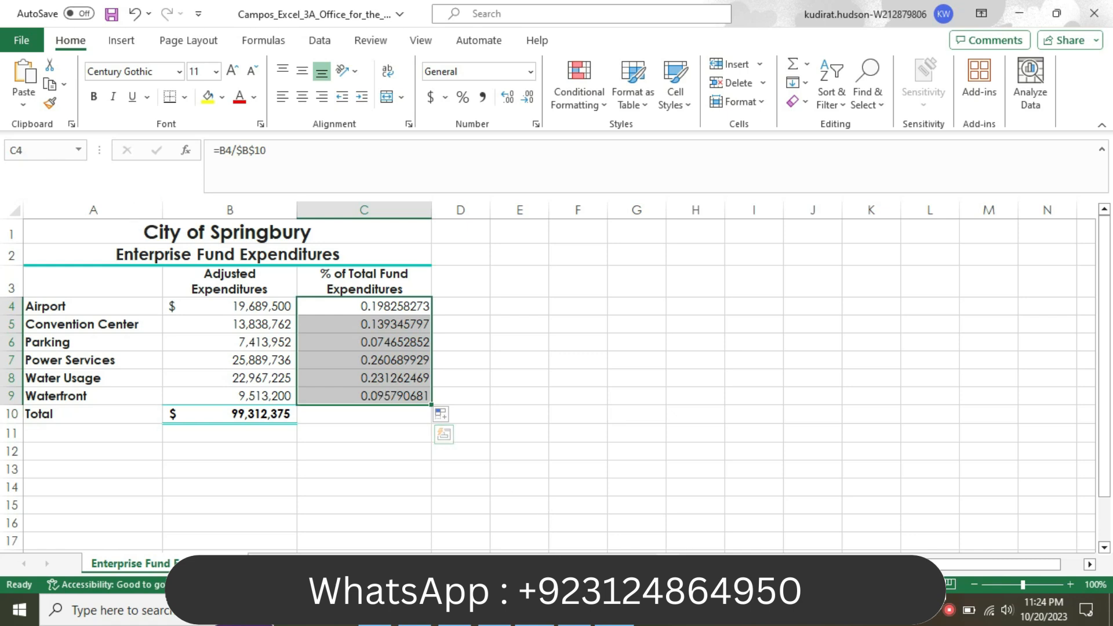
pyautogui.click(490, 510)
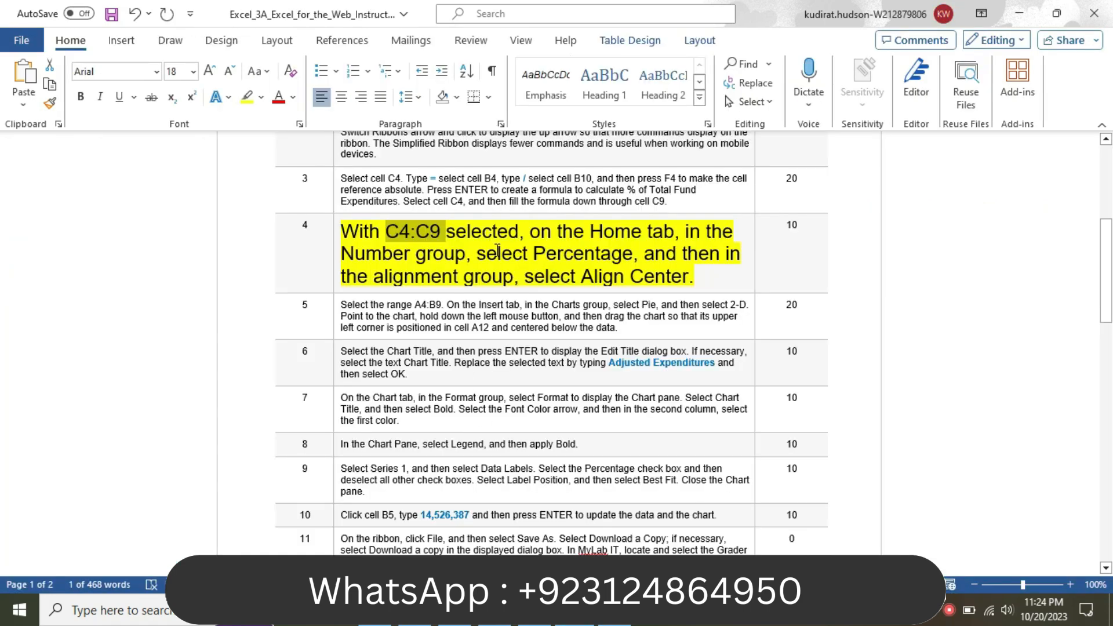
# - Read the step 4 instructions in Word, then apply the Percentage format and center alignment to C4:C9 in Excel
pyautogui.moveTo(532, 231); pyautogui.dragTo(674, 232)
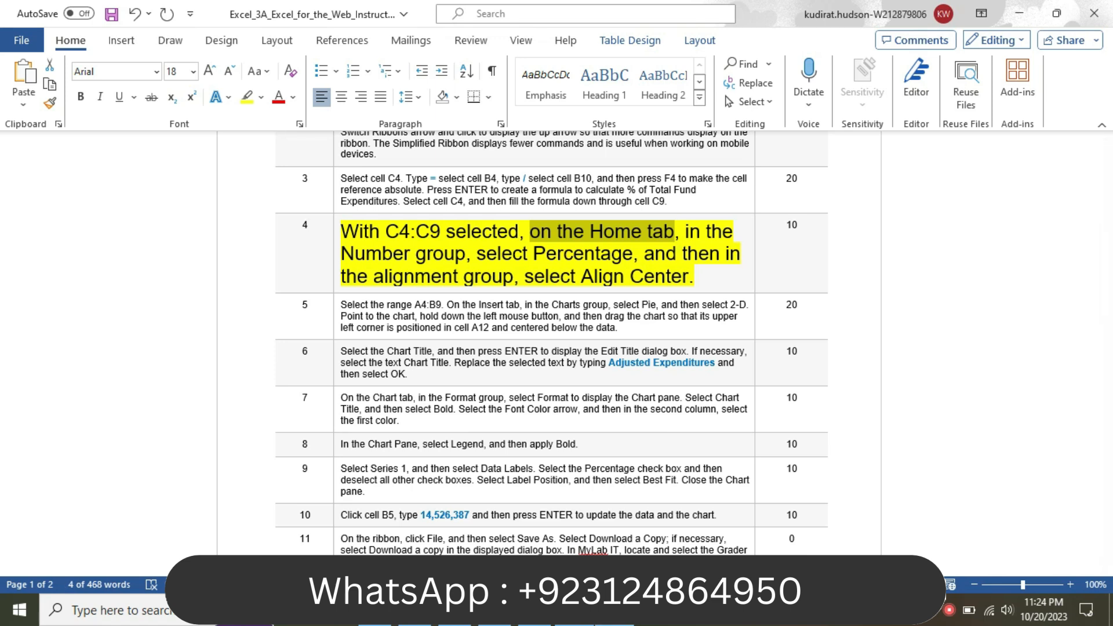
pyautogui.click(616, 516)
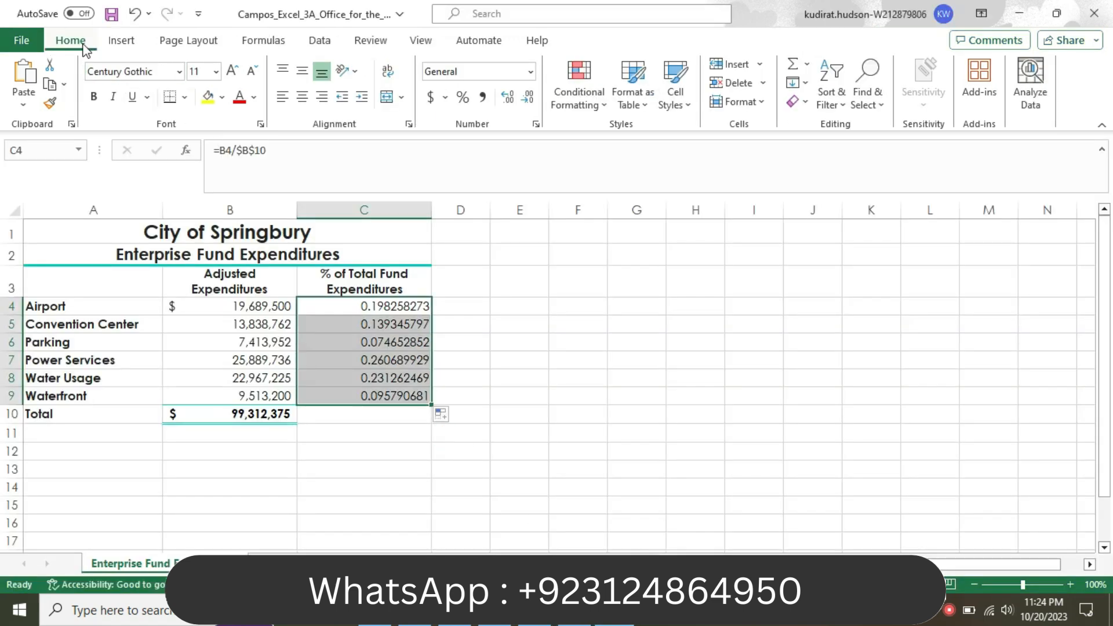
pyautogui.hotkey('alt', 'Tab')
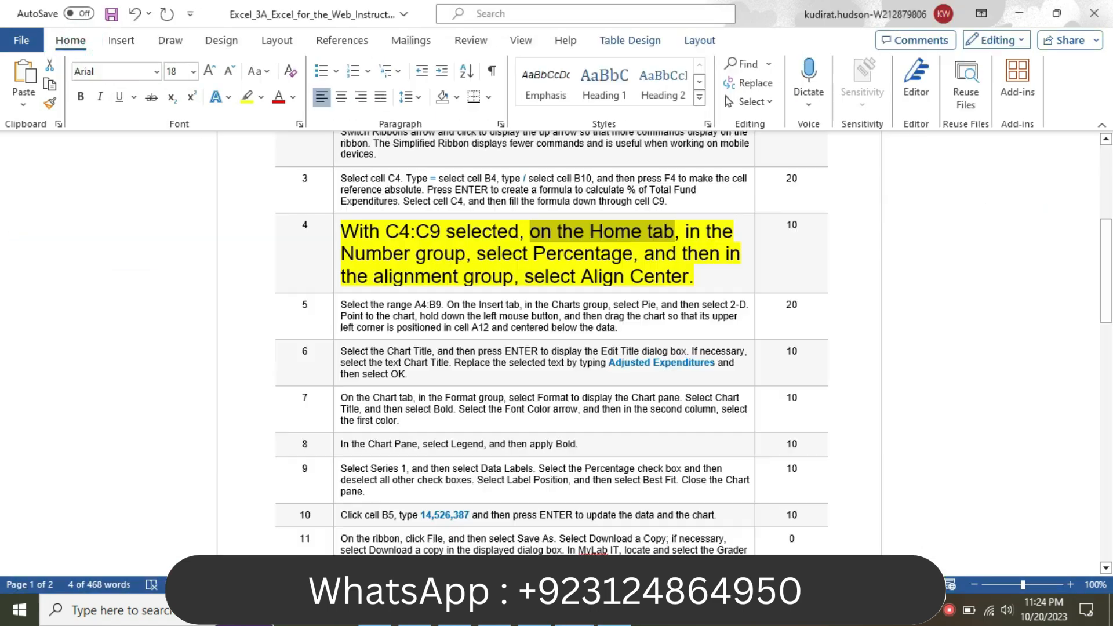
pyautogui.moveTo(686, 231)
pyautogui.mouseDown()
pyautogui.moveTo(720, 233)
pyautogui.moveTo(478, 249)
pyautogui.moveTo(745, 258)
pyautogui.moveTo(519, 273)
pyautogui.moveTo(708, 279)
pyautogui.mouseUp()
pyautogui.hotkey('alt', 'Tab')
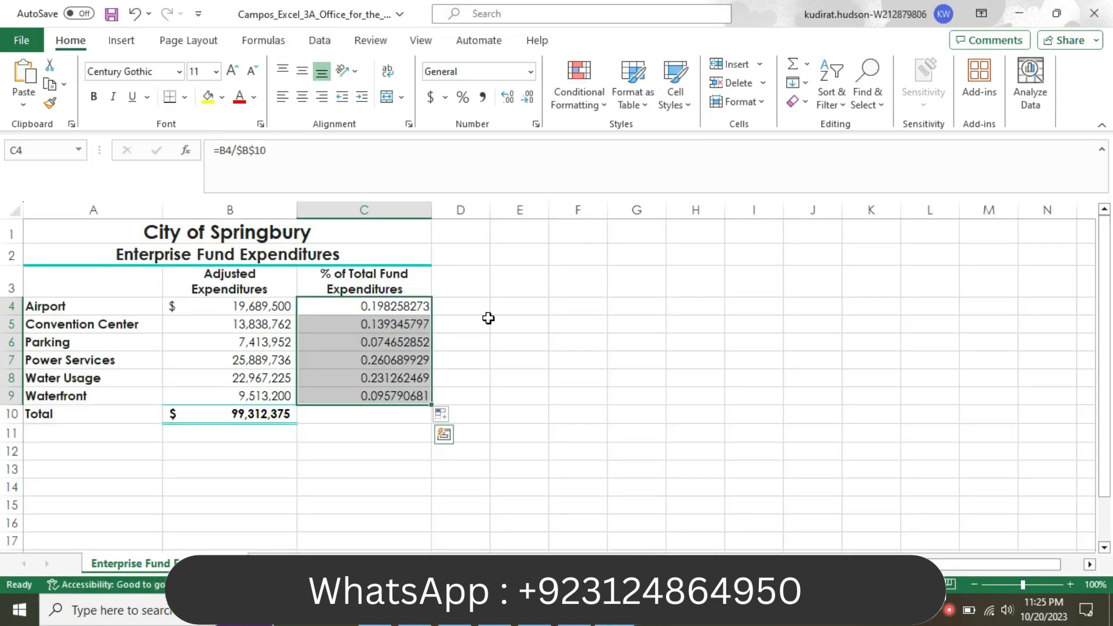
pyautogui.click(464, 98)
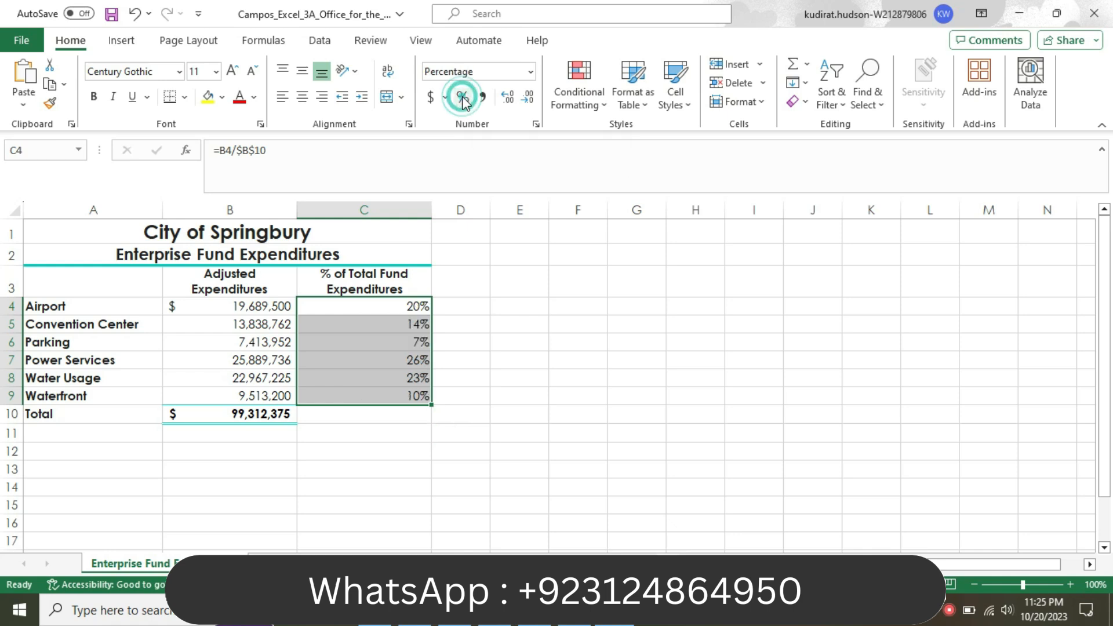
pyautogui.click(303, 97)
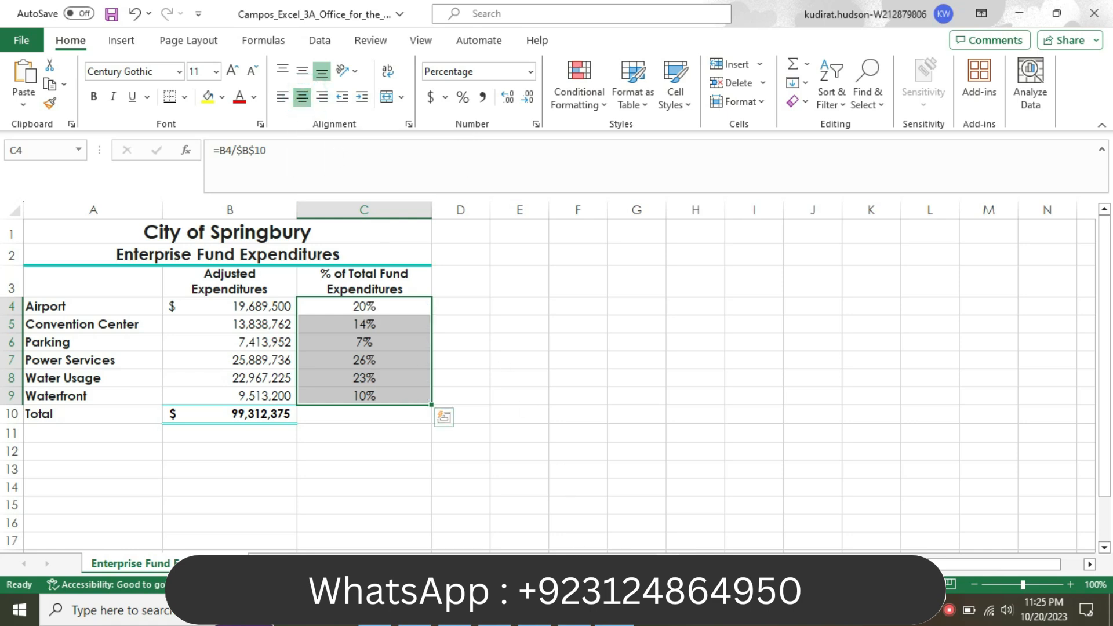
# - Switch to the Word instructions, reset the step 4 text to font size 9 and remove its highlighting
pyautogui.hotkey('alt', 'Tab')
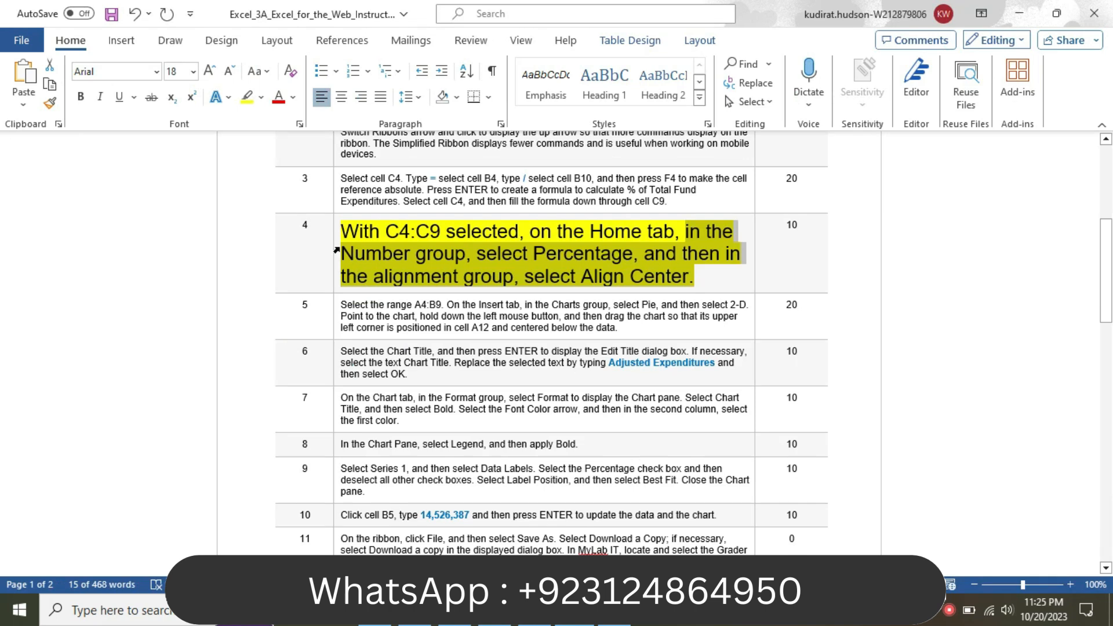
pyautogui.click(334, 249)
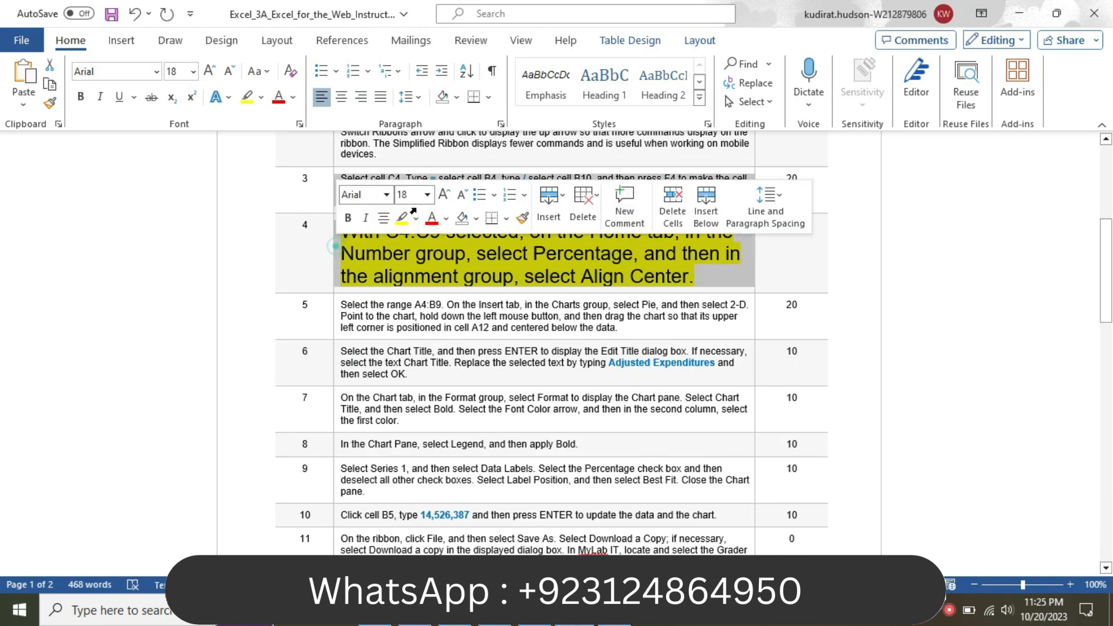
pyautogui.click(377, 249)
pyautogui.click(332, 244)
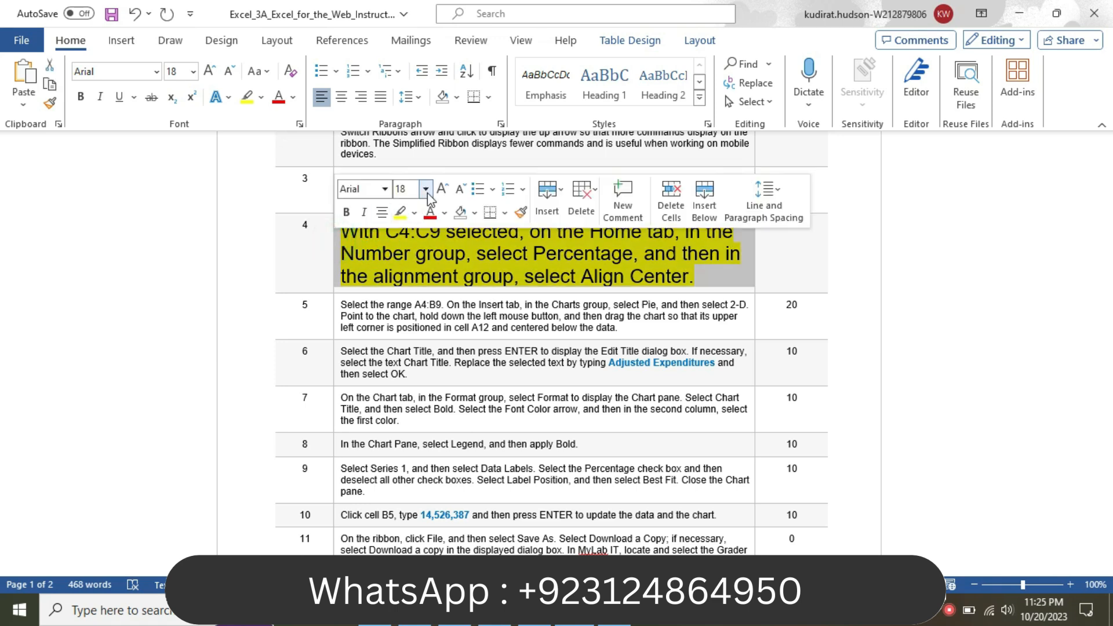
pyautogui.click(426, 189)
pyautogui.click(409, 229)
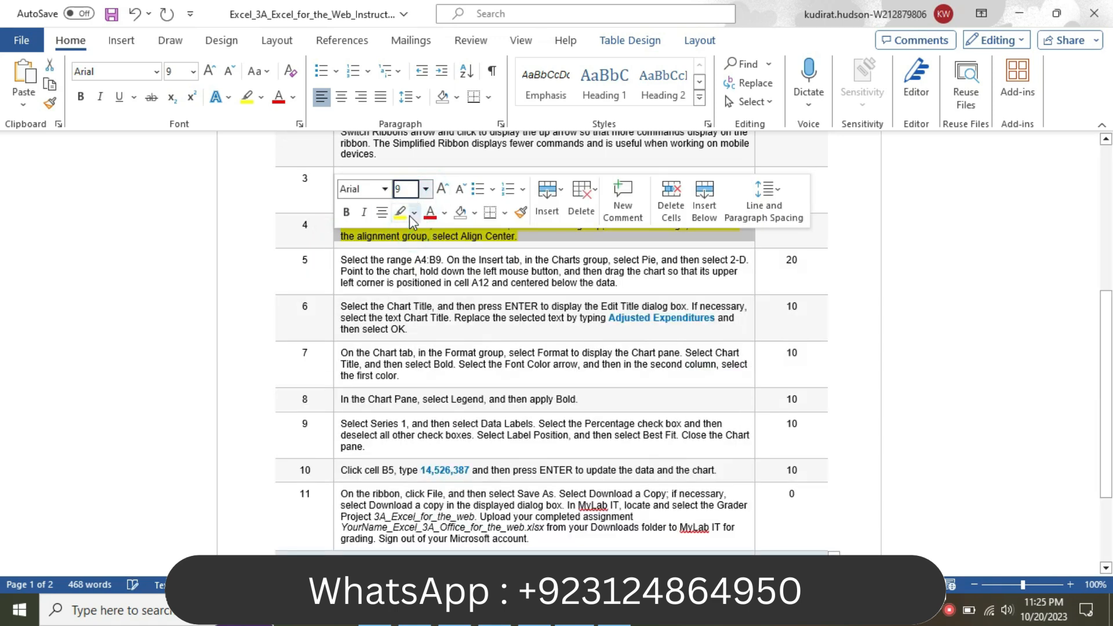
pyautogui.click(413, 213)
pyautogui.click(419, 315)
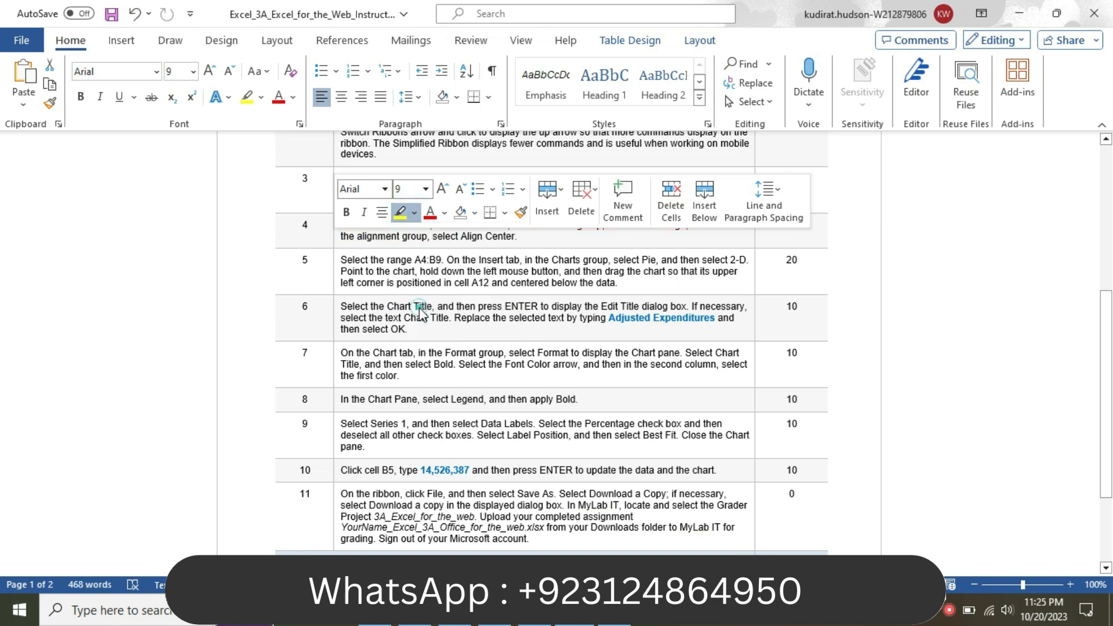
# - Set the step 5 instructions to font size 16 and highlight them in yellow
pyautogui.click(345, 264)
pyautogui.click(337, 265)
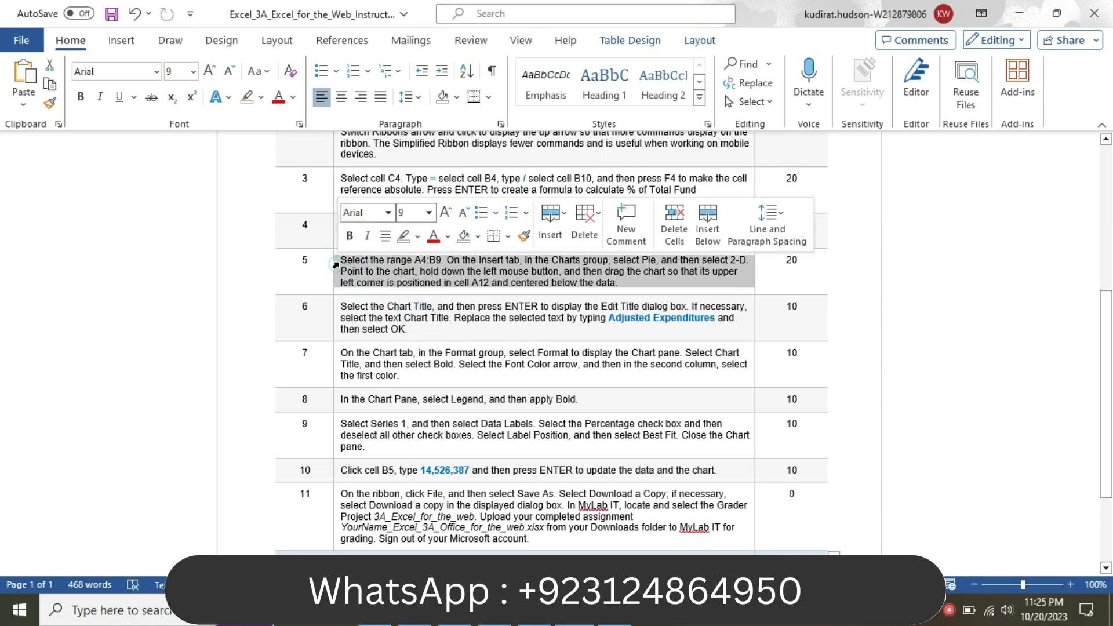
pyautogui.click(430, 213)
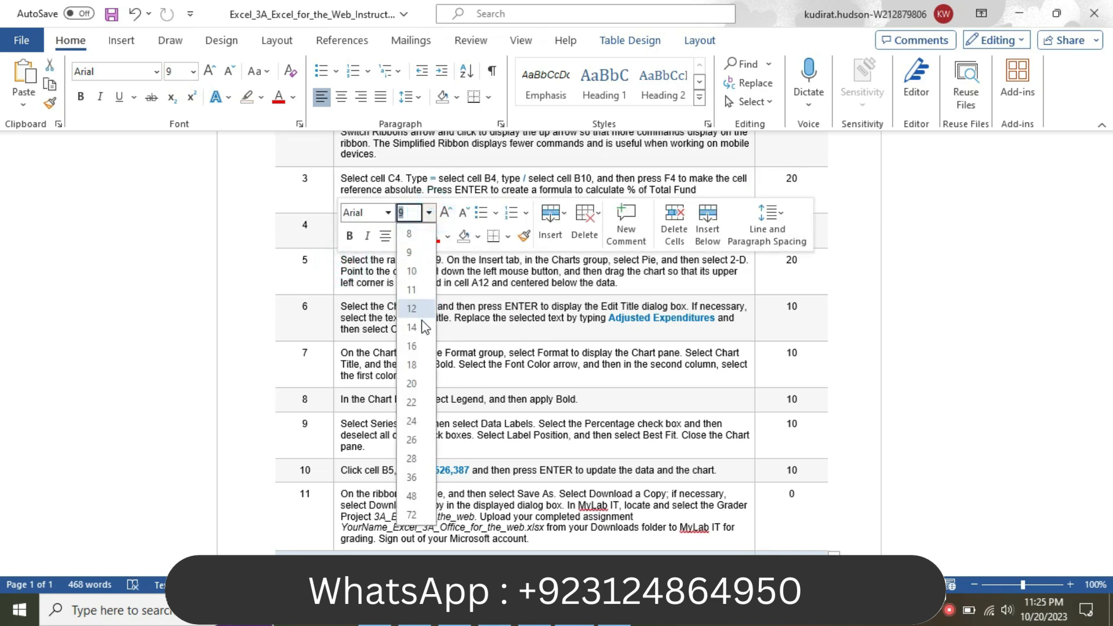
pyautogui.click(419, 347)
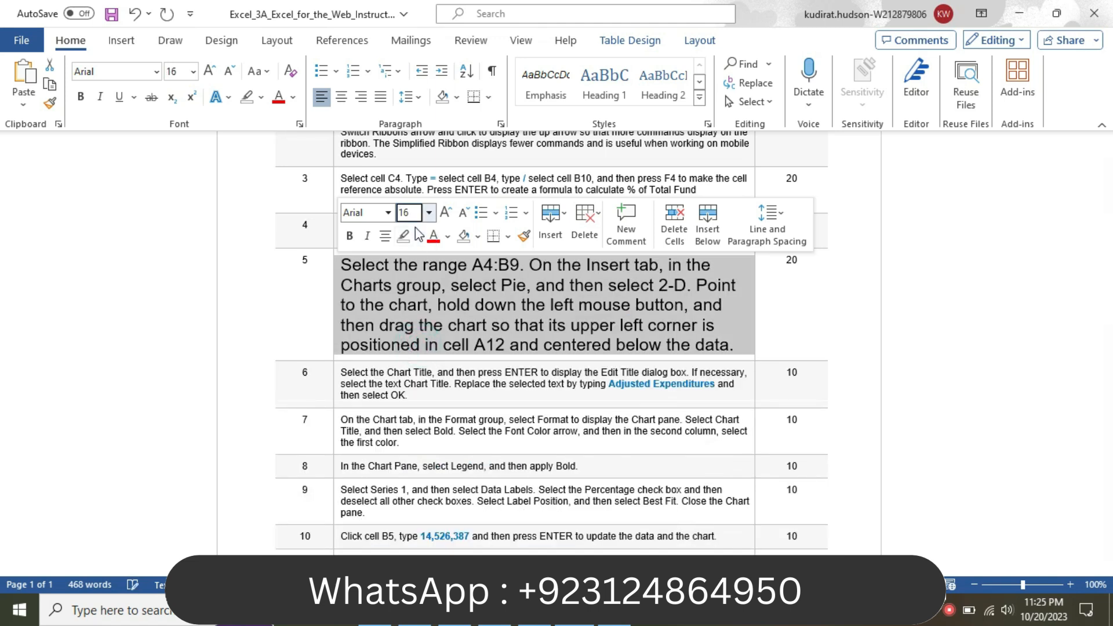
pyautogui.click(417, 235)
pyautogui.click(409, 262)
pyautogui.click(506, 304)
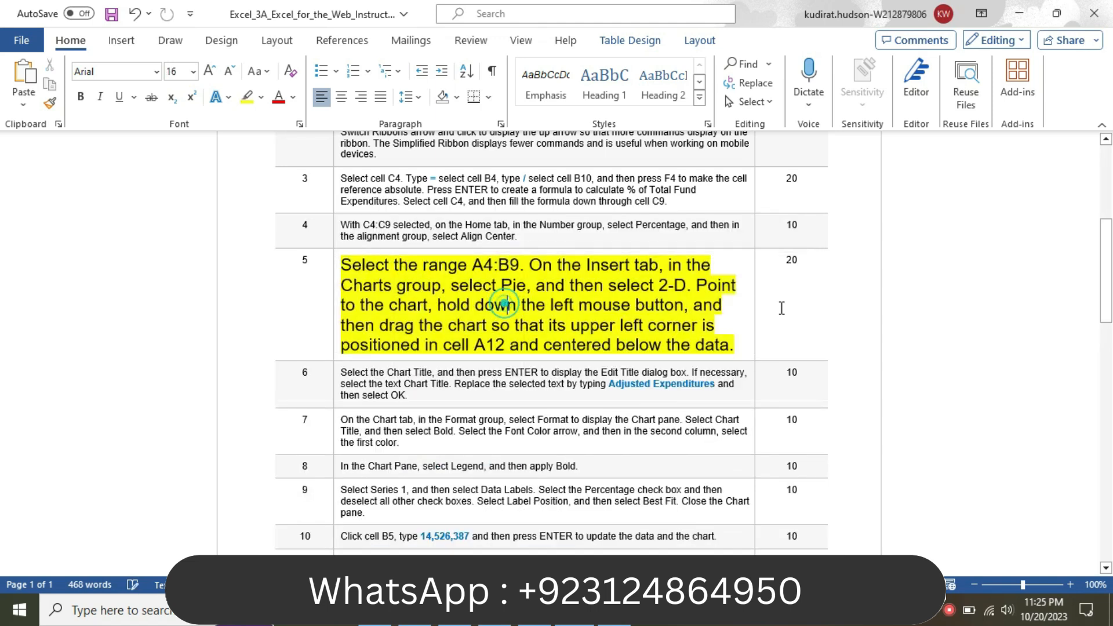
# - Copy the range reference A4:B9 from step 5 and use it to select that range in the Excel worksheet
pyautogui.moveTo(1109, 284); pyautogui.dragTo(1110, 306)
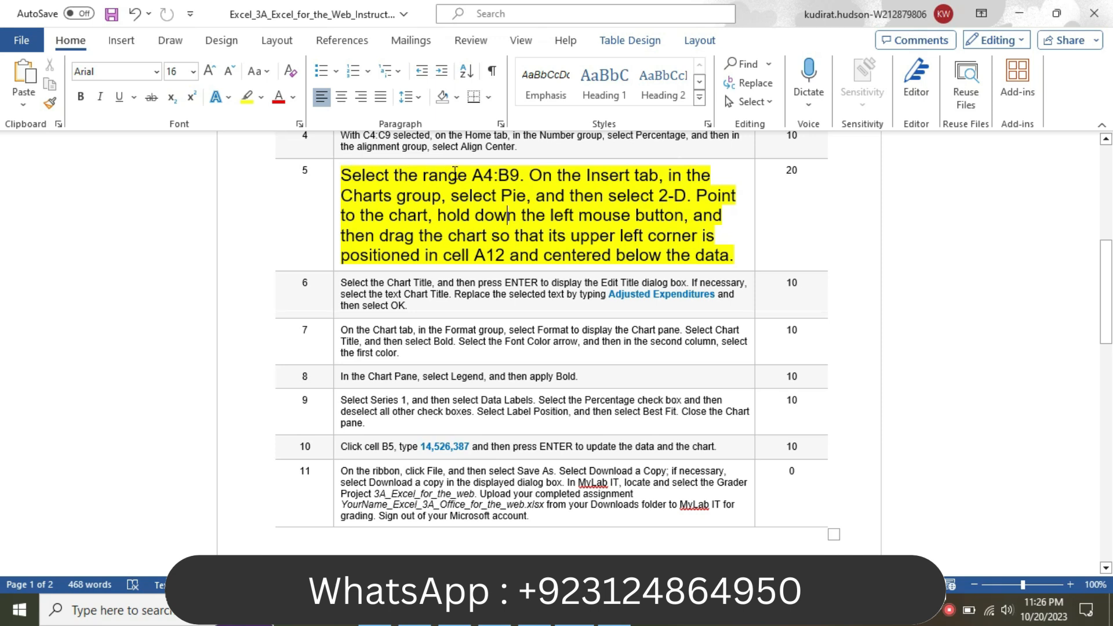
pyautogui.moveTo(472, 175); pyautogui.dragTo(513, 175)
pyautogui.hotkey('ctrl', 'c')
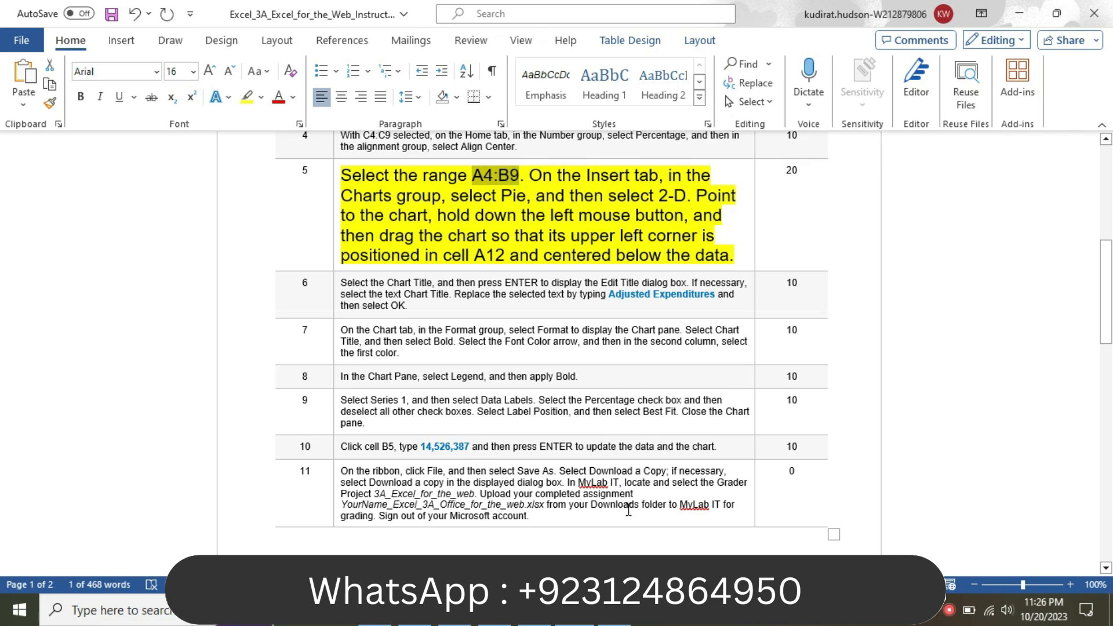
pyautogui.hotkey('alt', 'Tab')
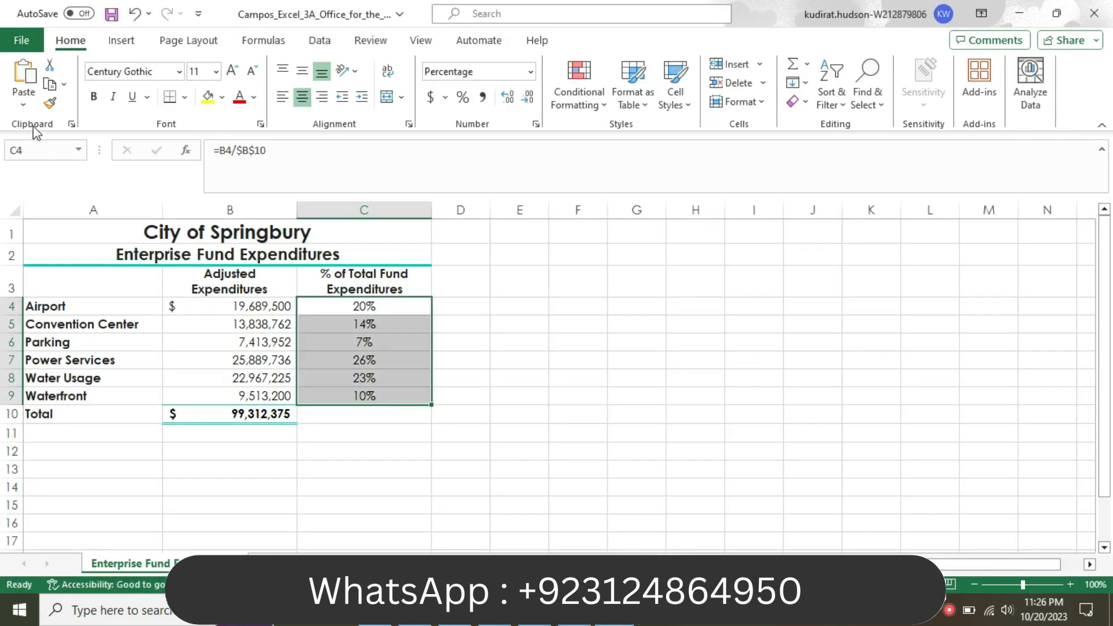
pyautogui.click(41, 146)
pyautogui.hotkey('ctrl', 'v')
pyautogui.press('Return')
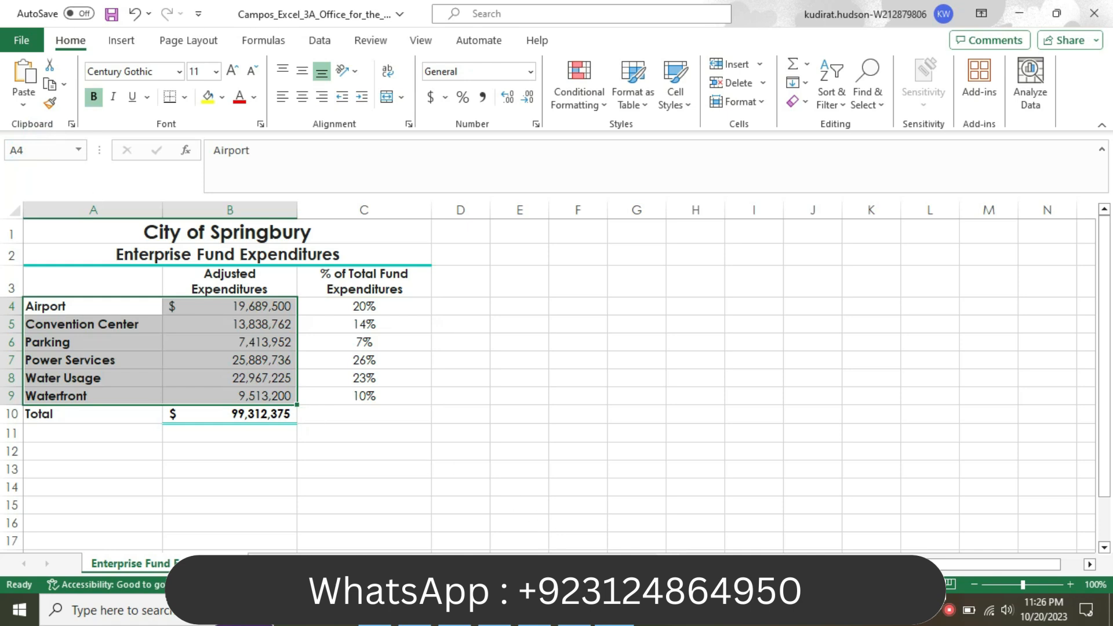
# - Read the rest of step 5 in Word phrase by phrase, locating the chart insertion commands in Excel along the way
pyautogui.click(535, 613)
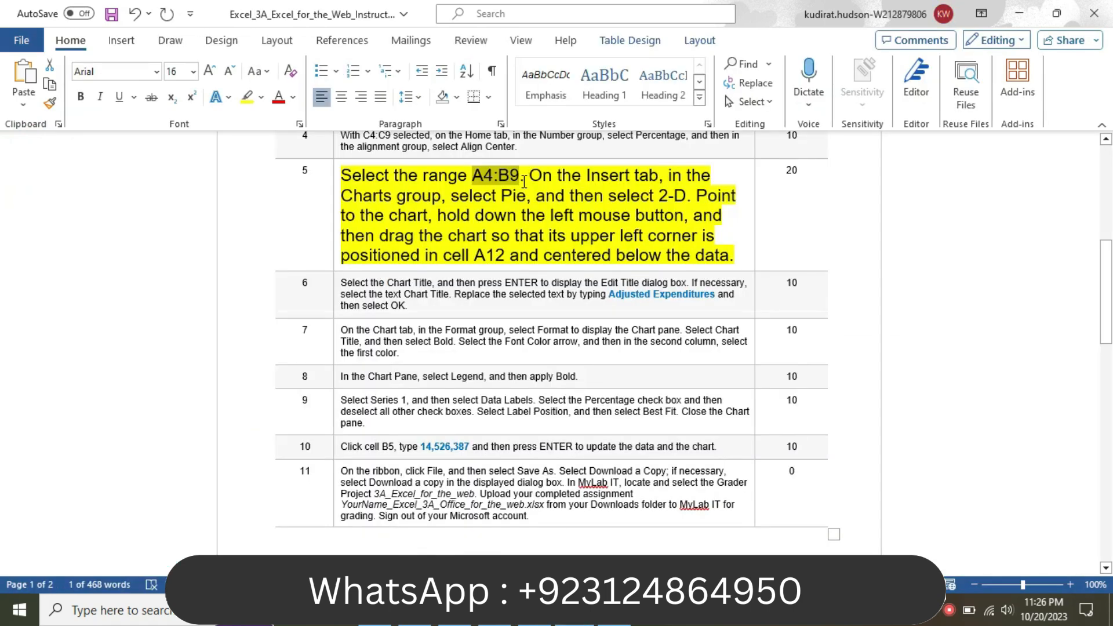
pyautogui.moveTo(521, 177); pyautogui.dragTo(686, 176)
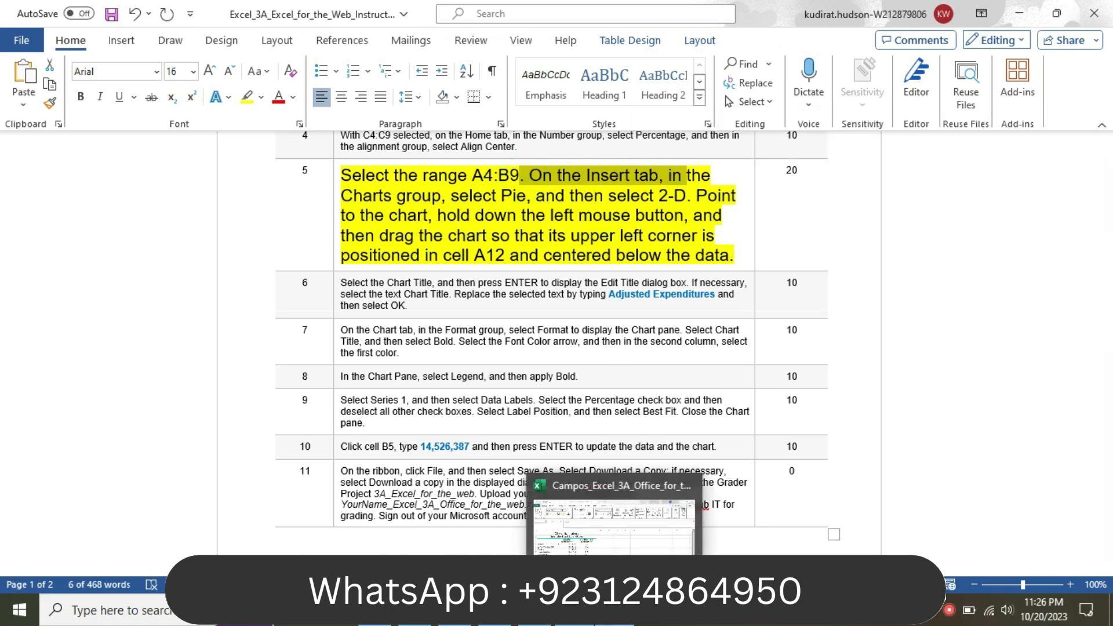
pyautogui.click(614, 614)
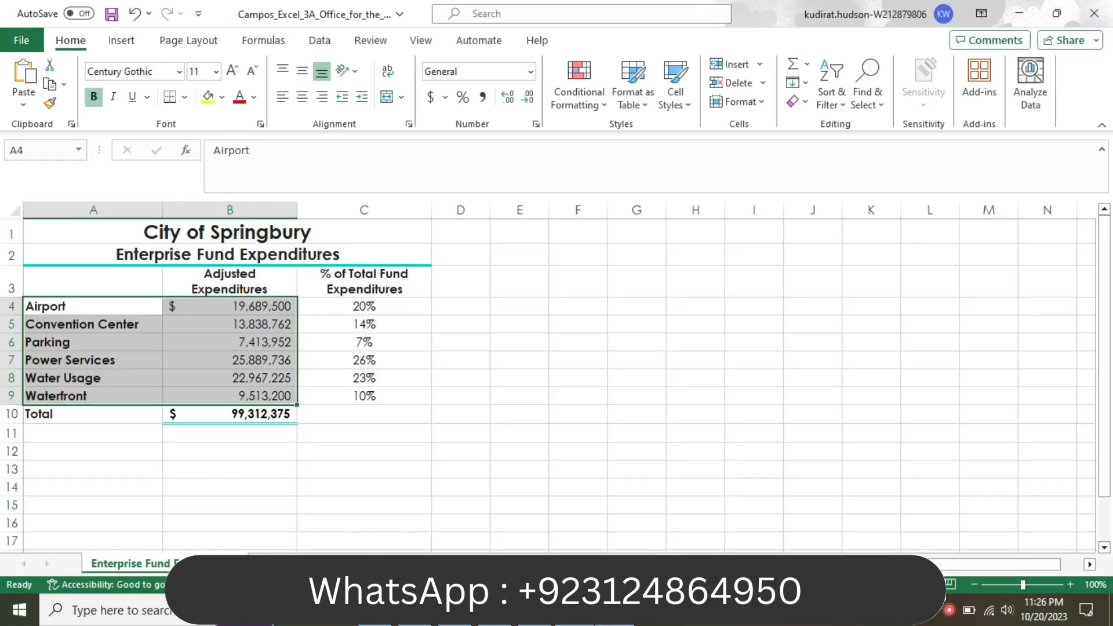
pyautogui.click(123, 41)
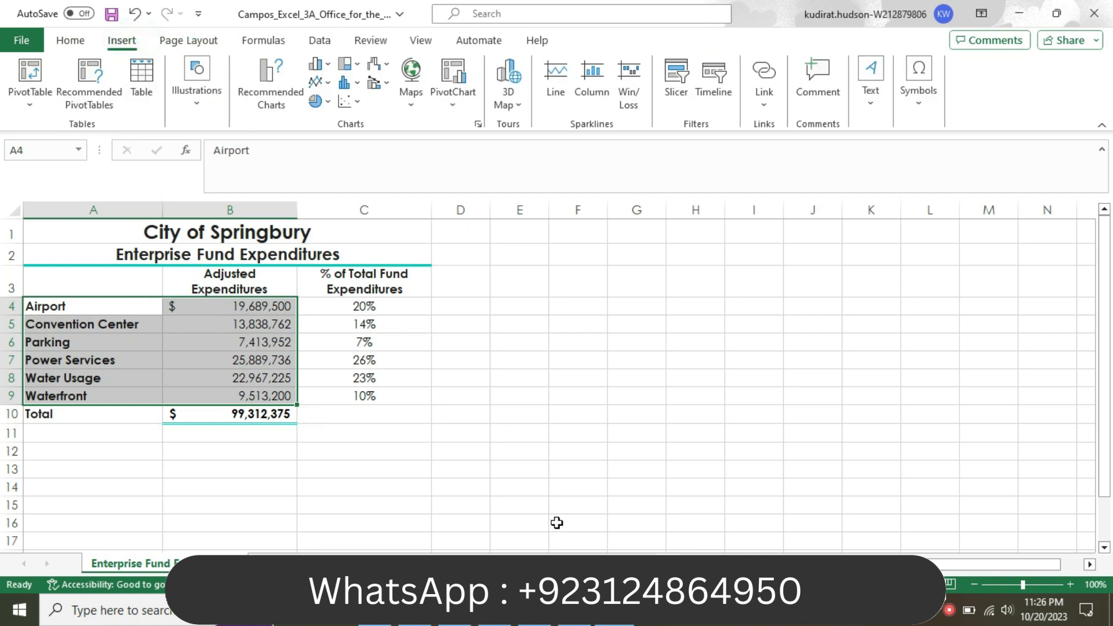
pyautogui.hotkey('alt', 'Tab')
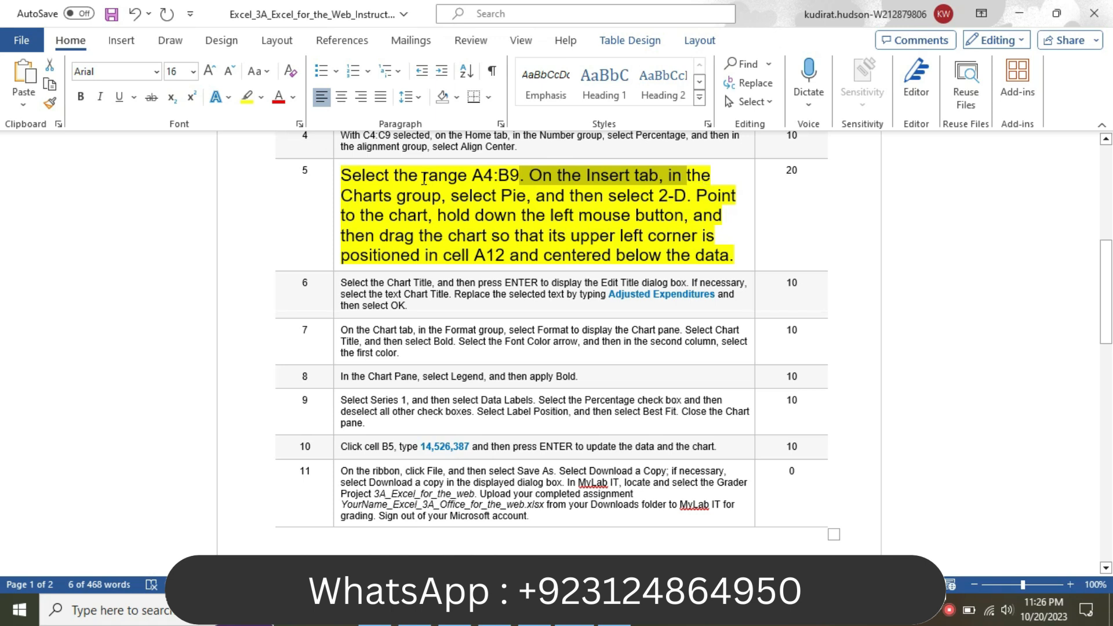
pyautogui.moveTo(339, 196); pyautogui.dragTo(440, 198)
pyautogui.hotkey('alt', 'Tab')
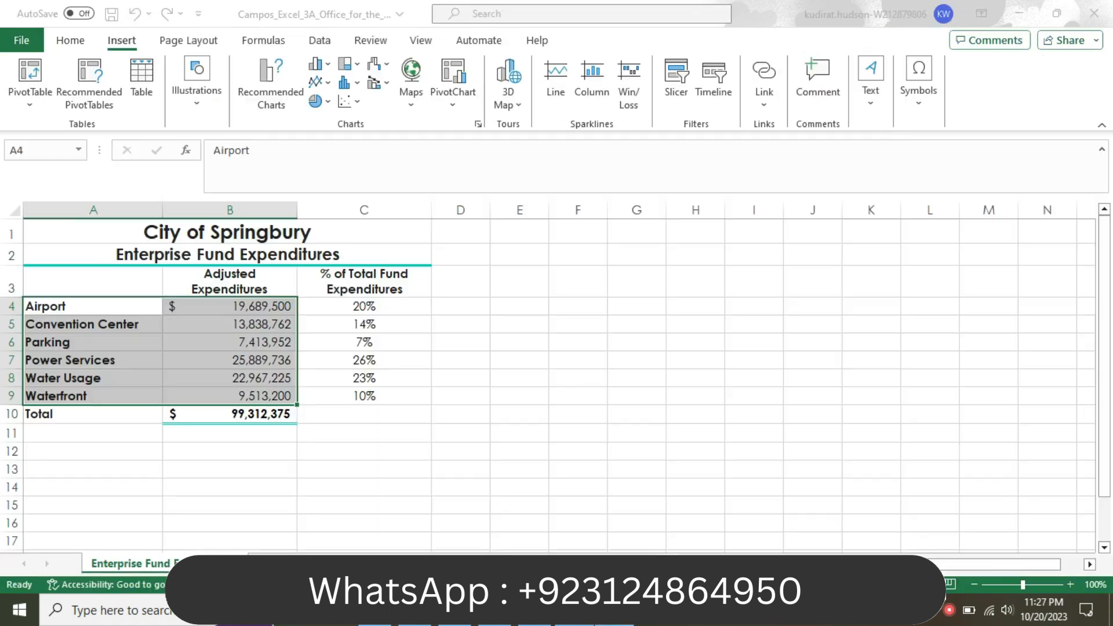
pyautogui.hotkey('alt', 'Tab')
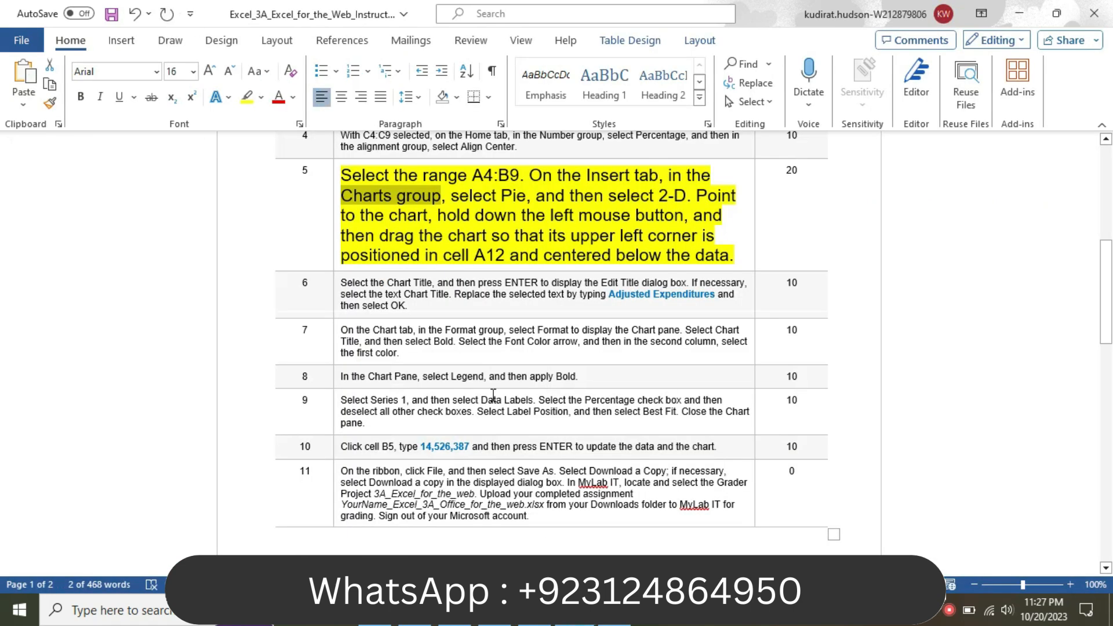
pyautogui.moveTo(457, 197); pyautogui.dragTo(696, 195)
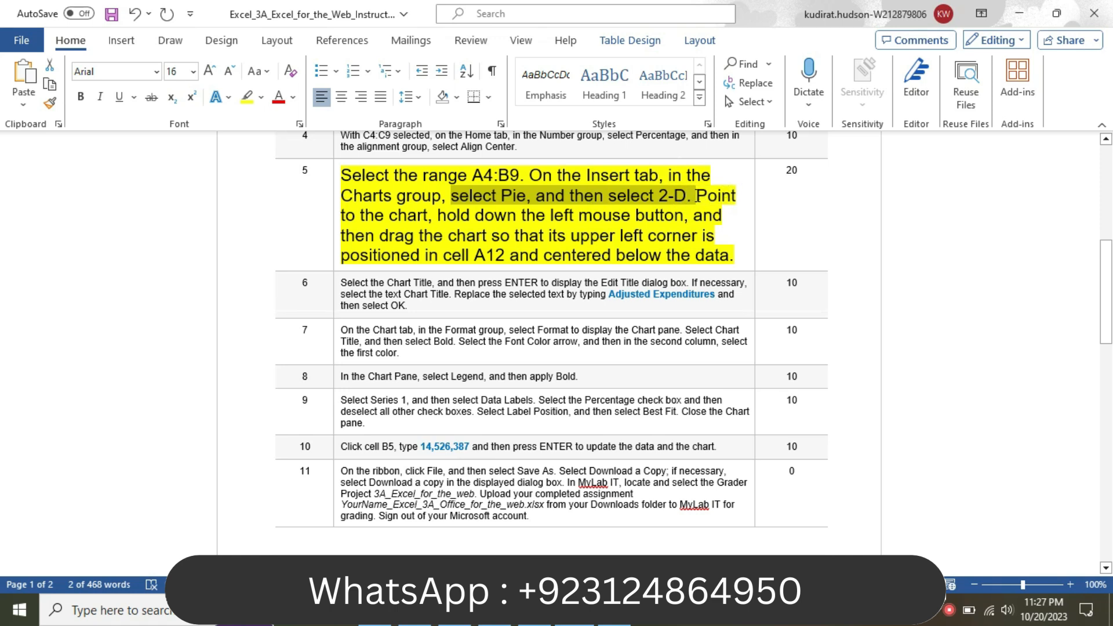
pyautogui.moveTo(701, 195); pyautogui.dragTo(598, 218)
pyautogui.moveTo(630, 216); pyautogui.dragTo(741, 251)
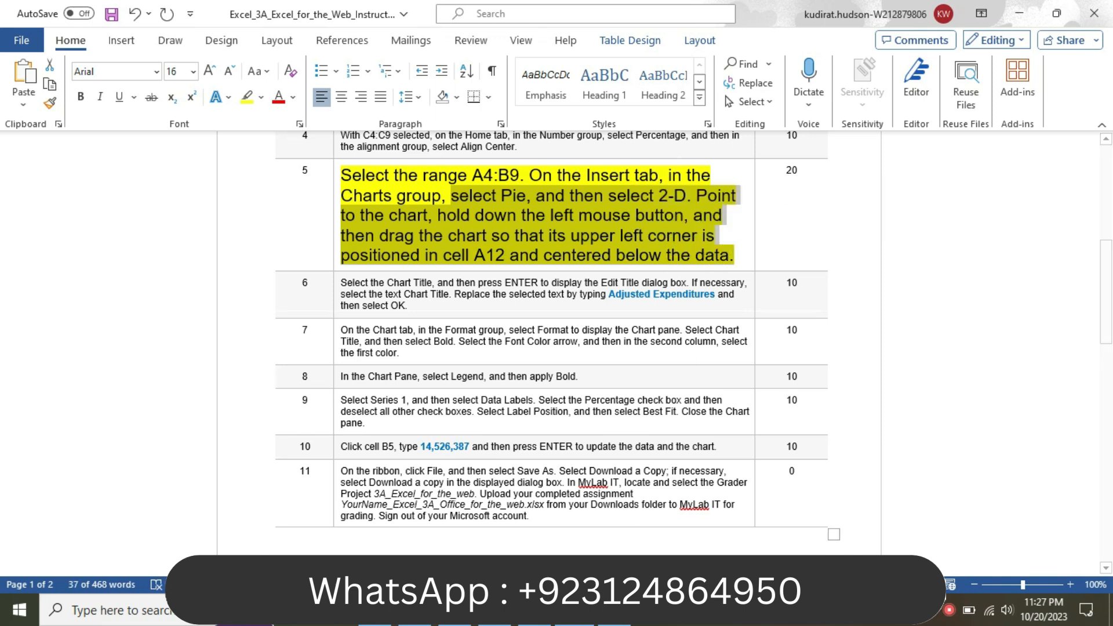
pyautogui.click(616, 510)
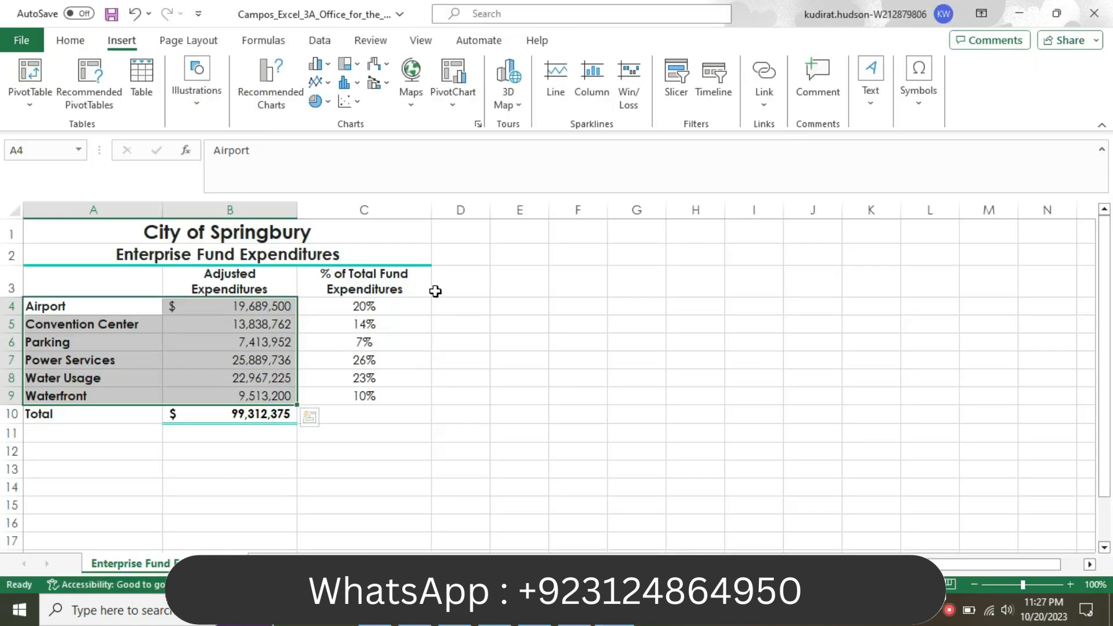
# - Look over Excel's pie chart types for the selected range and recheck the step 5 instructions in Word
pyautogui.click(321, 101)
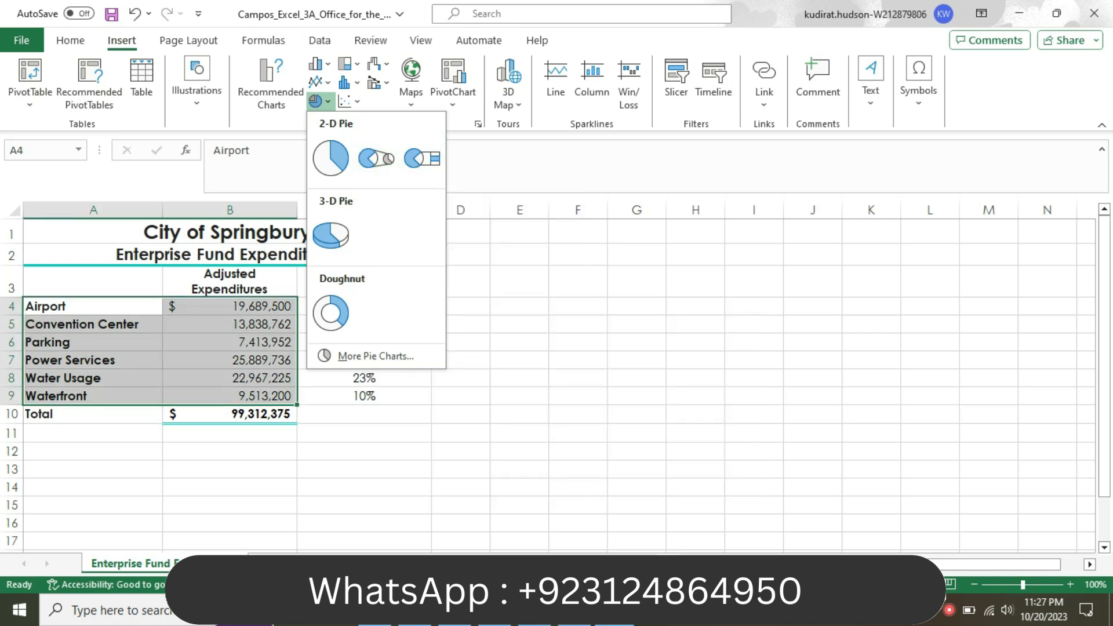
pyautogui.click(574, 615)
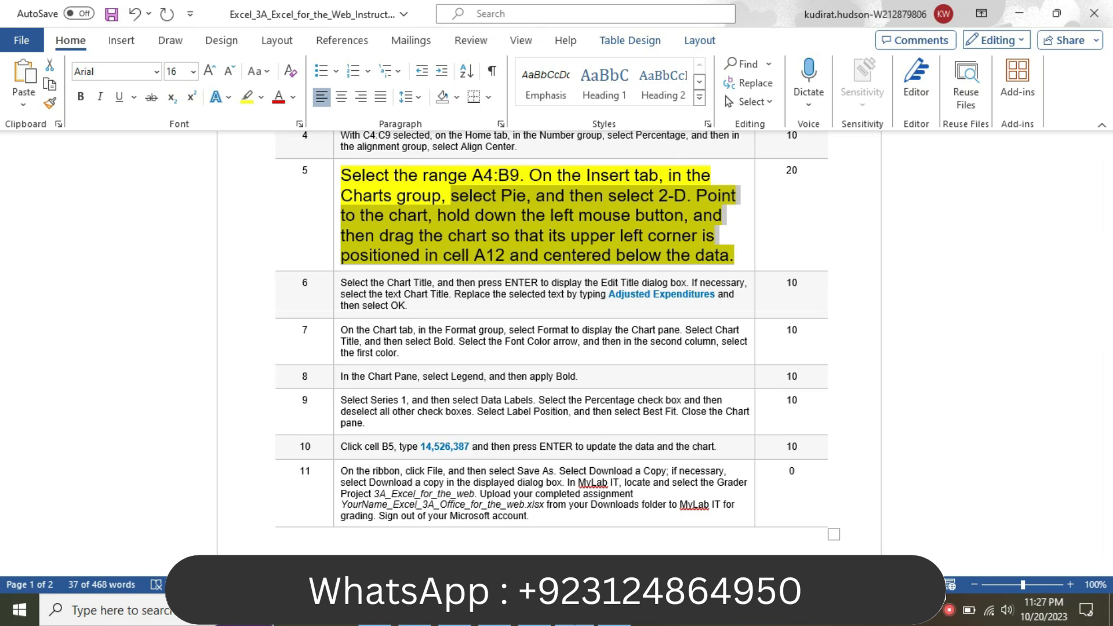
pyautogui.moveTo(614, 614)
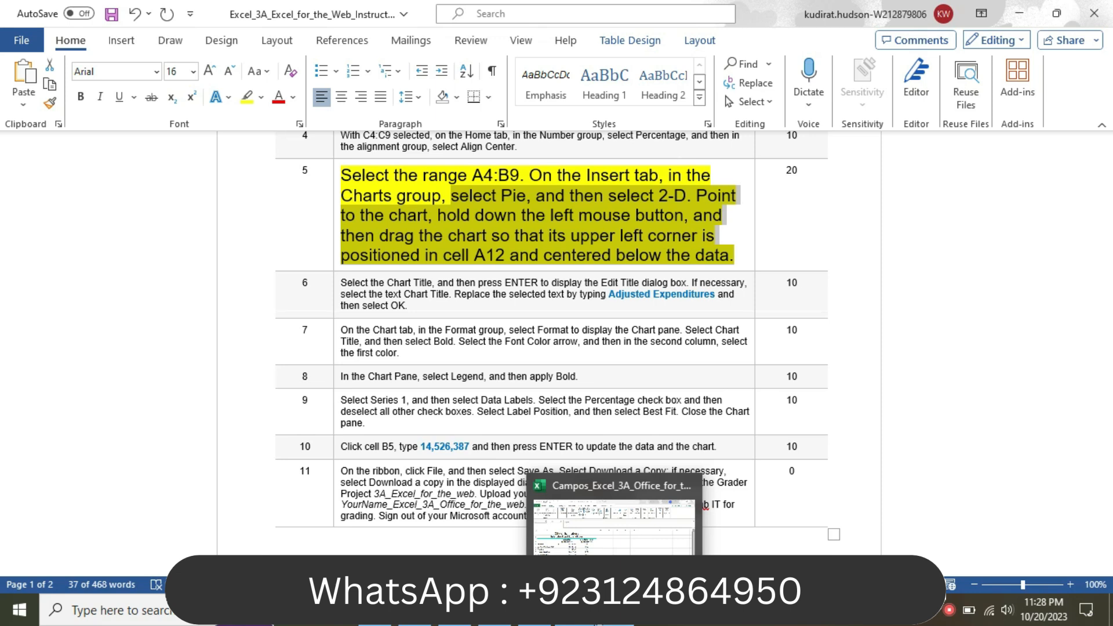
pyautogui.click(601, 614)
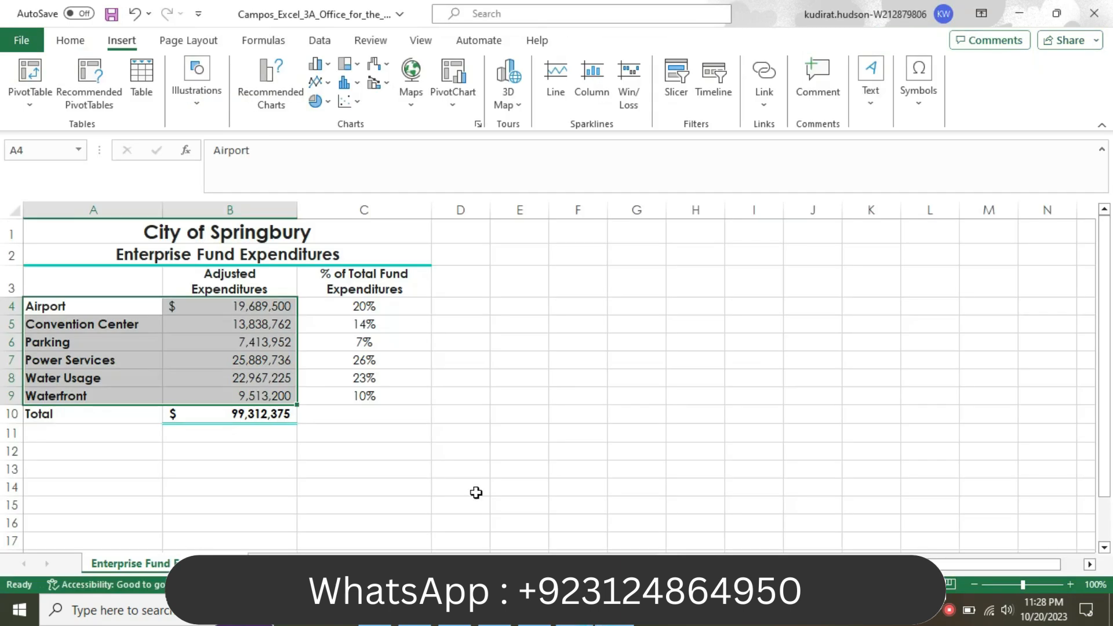
pyautogui.click(320, 101)
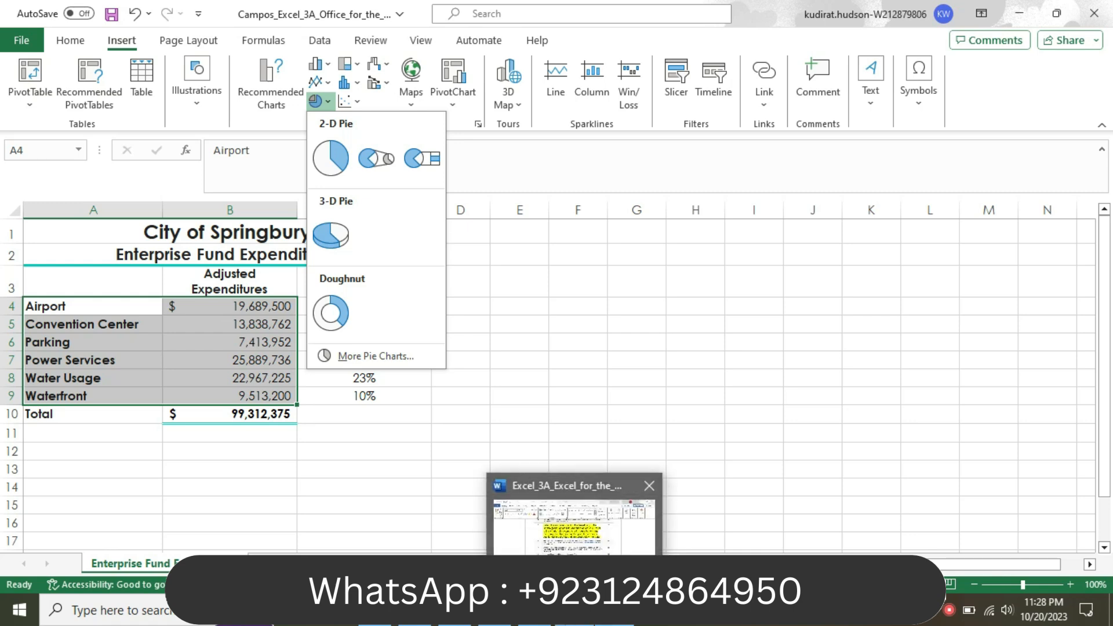
pyautogui.press('Escape')
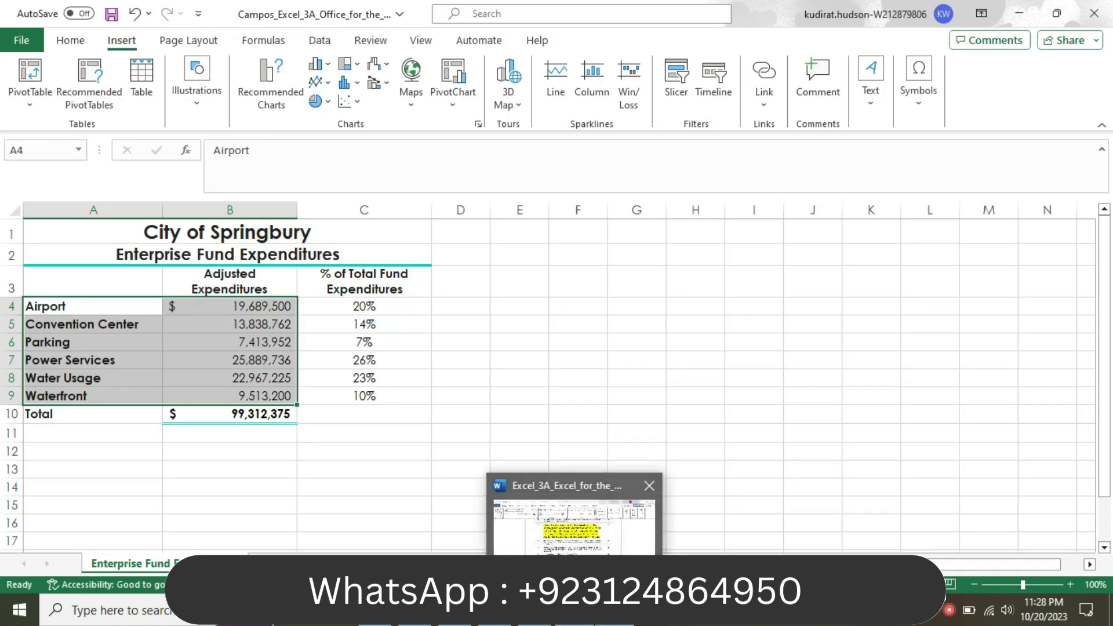
# - Recheck step 5 in Word and insert a 2-D pie chart from the selected range A4:B9 in Excel
pyautogui.click(574, 522)
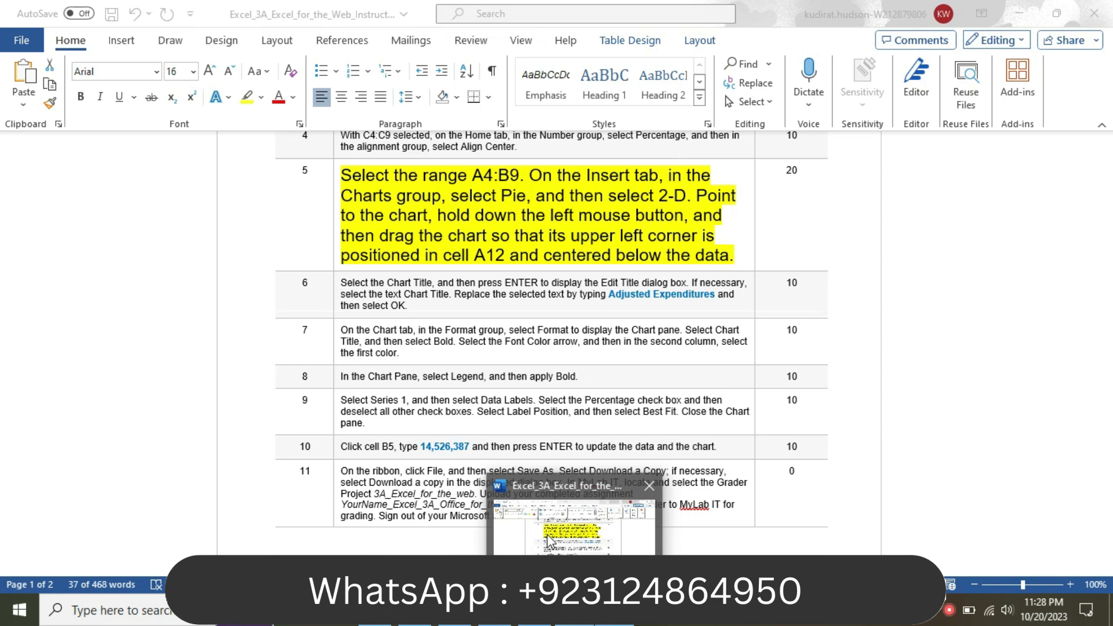
pyautogui.hotkey('alt', 'Tab')
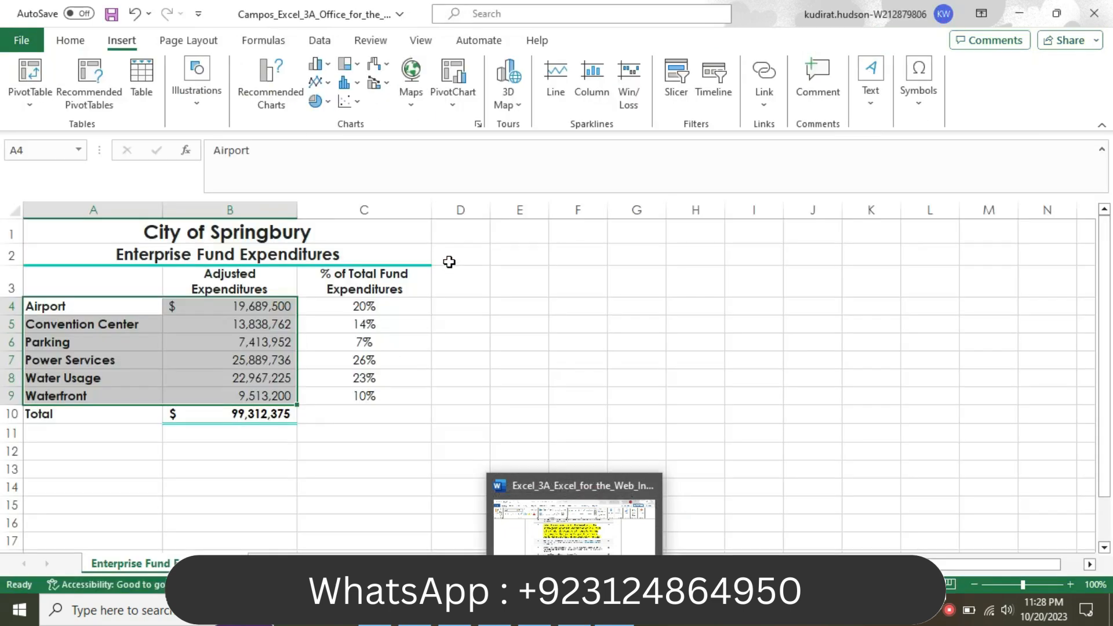
pyautogui.click(326, 103)
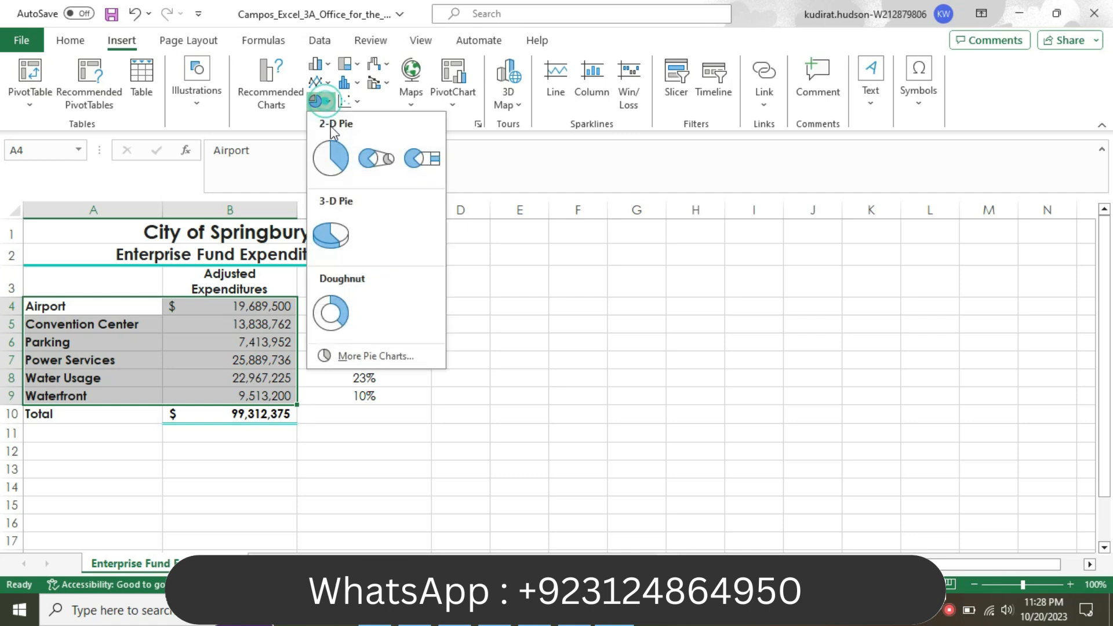
pyautogui.click(328, 154)
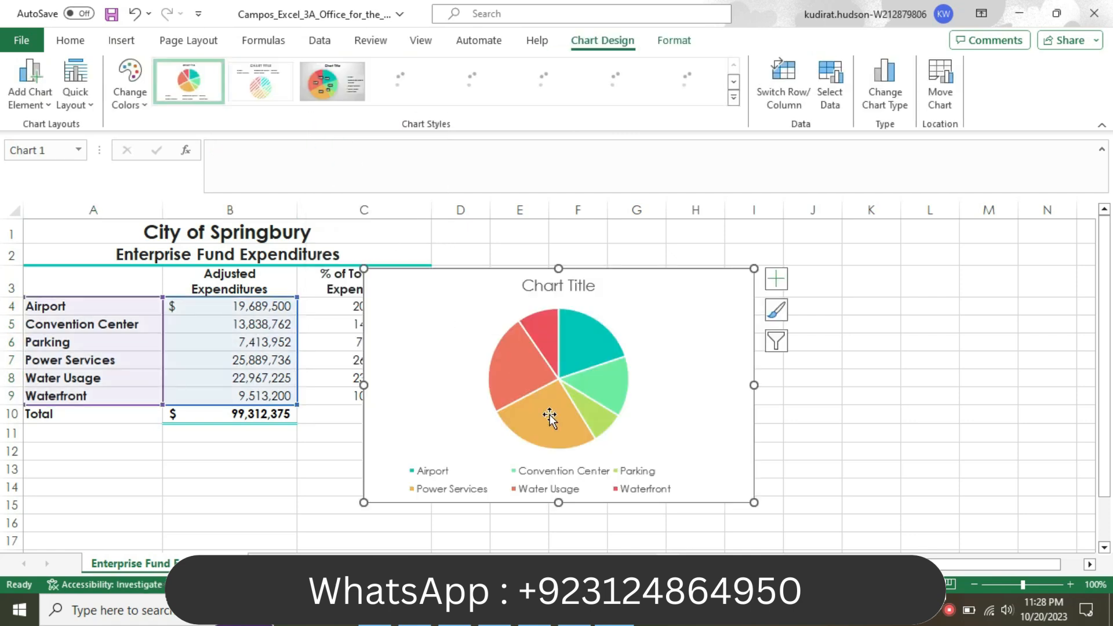
# - Move the pie chart so its upper-left corner sits in cell A12 below the data, then deselect it
pyautogui.hotkey('alt', 'Tab')
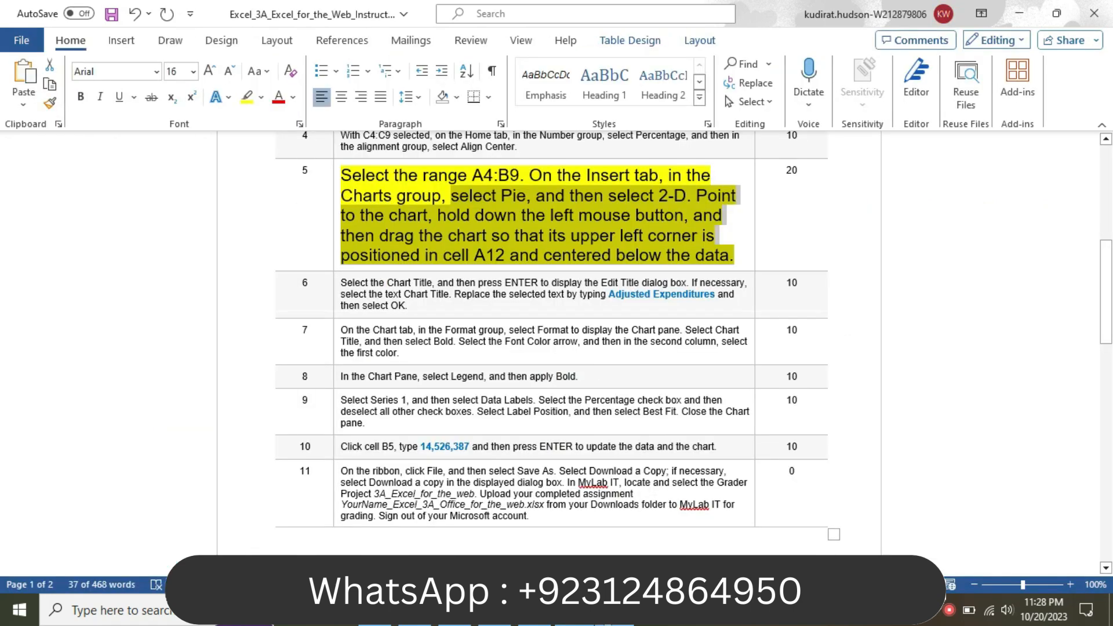
pyautogui.hotkey('alt', 'Tab')
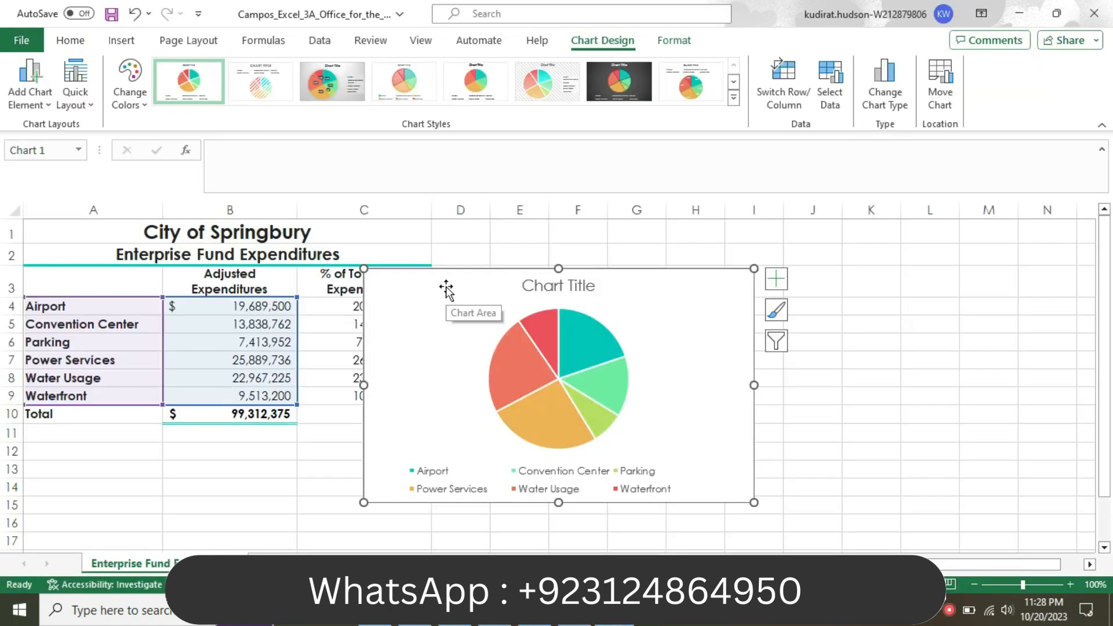
pyautogui.moveTo(446, 284); pyautogui.dragTo(82, 455)
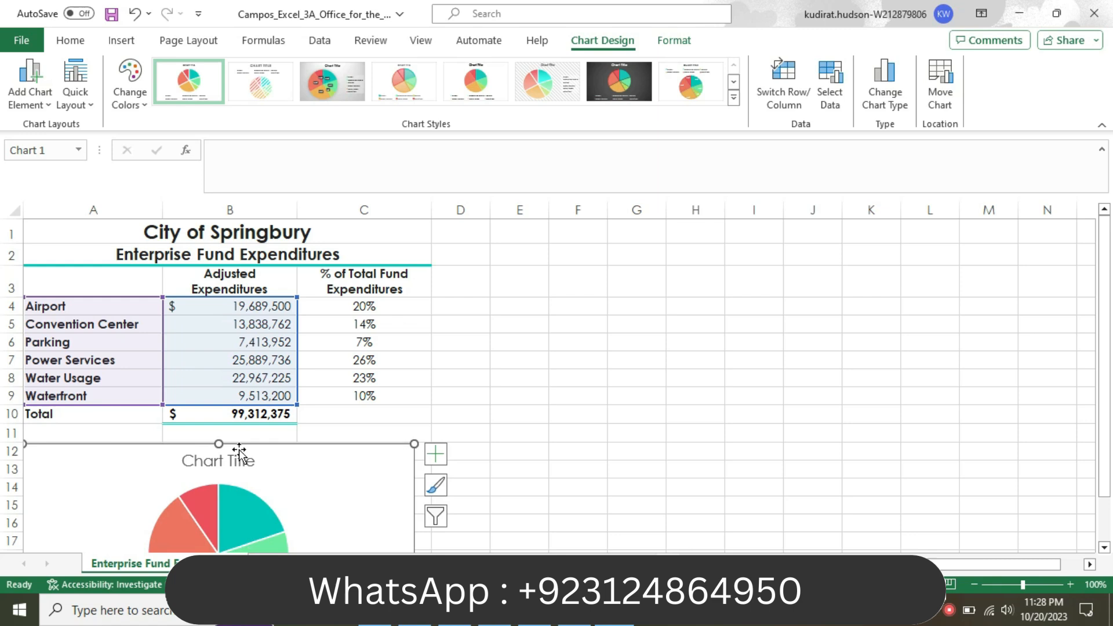
pyautogui.click(569, 410)
pyautogui.click(363, 466)
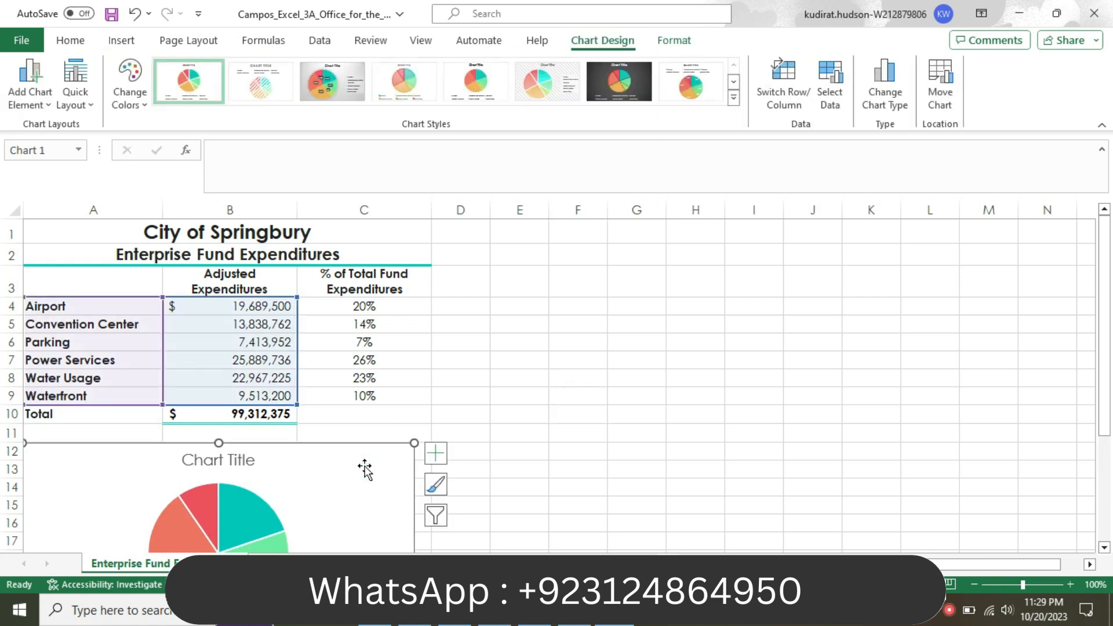
pyautogui.click(671, 378)
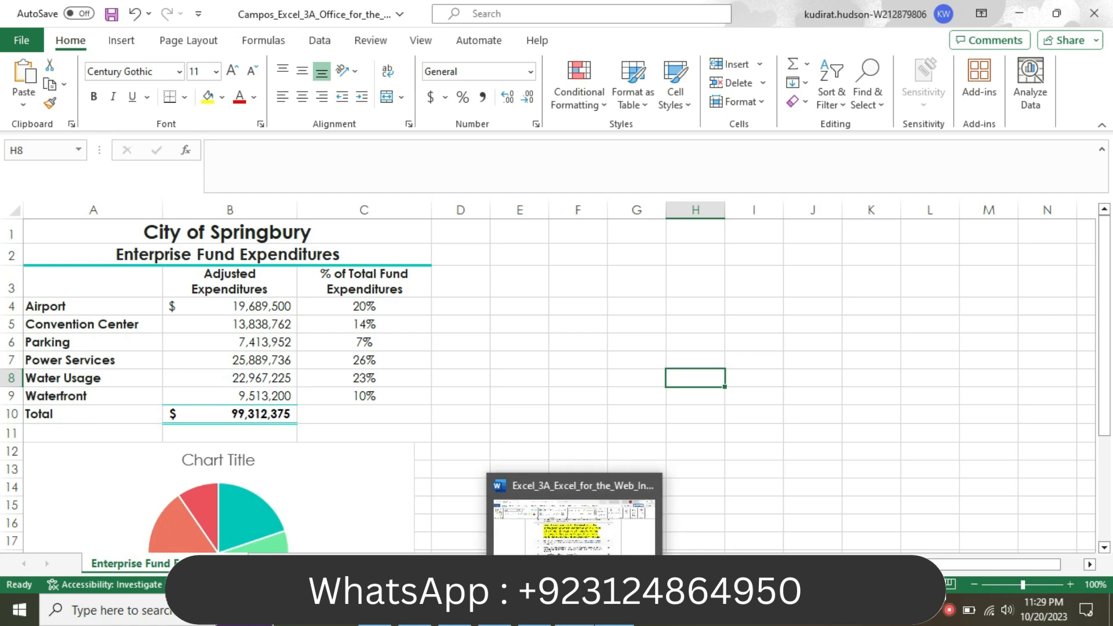
# - In the Word instructions, set the step 5 text back to font size 9 and remove its highlight
pyautogui.click(571, 525)
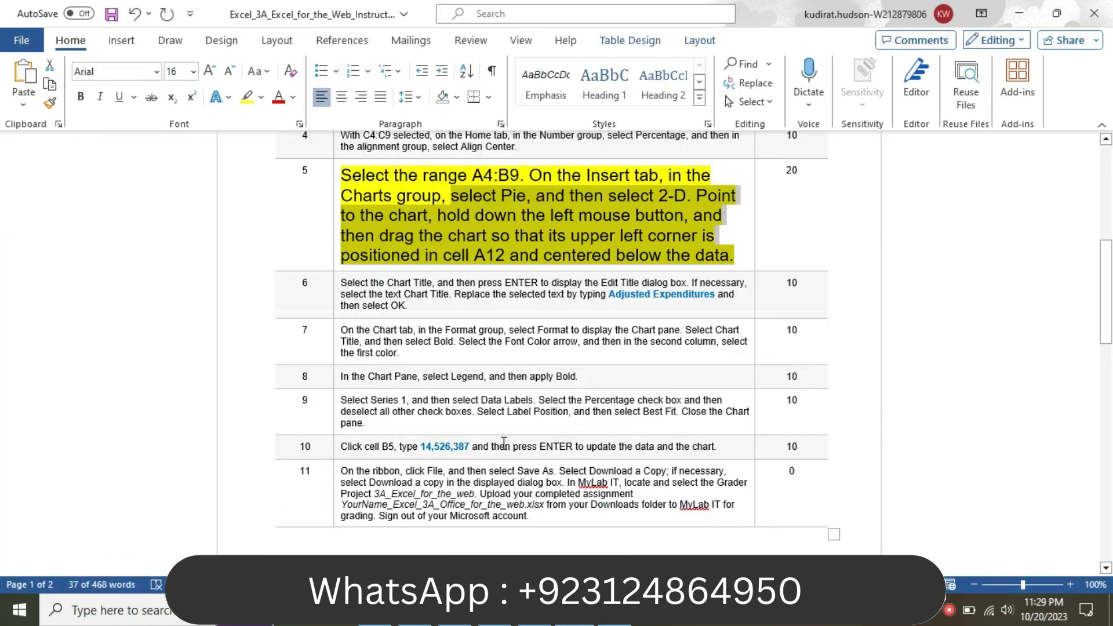
pyautogui.click(335, 207)
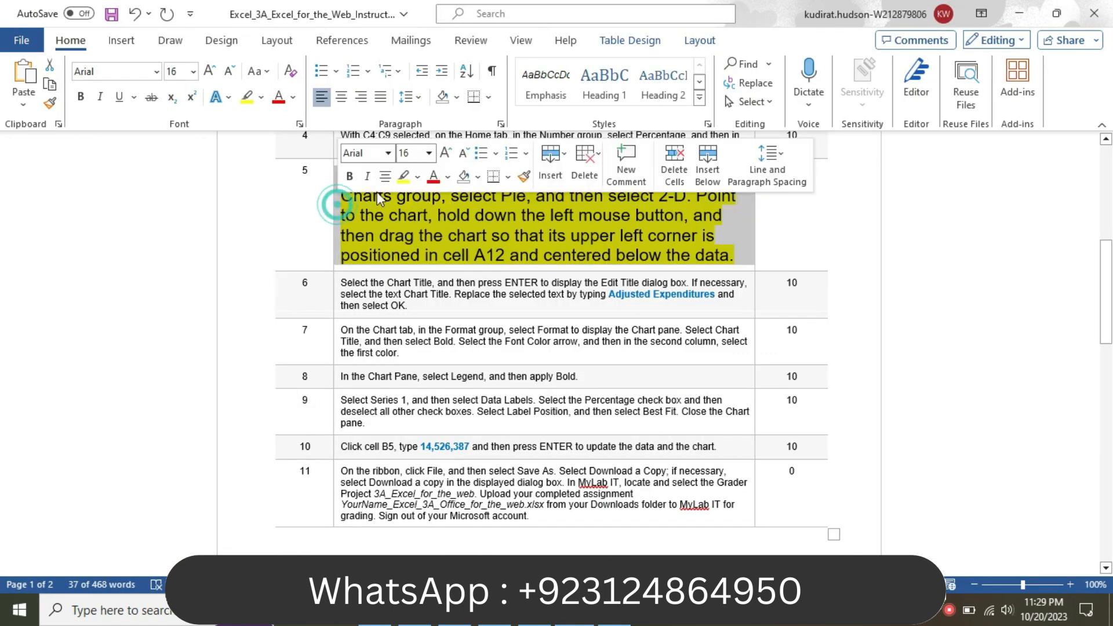
pyautogui.click(430, 154)
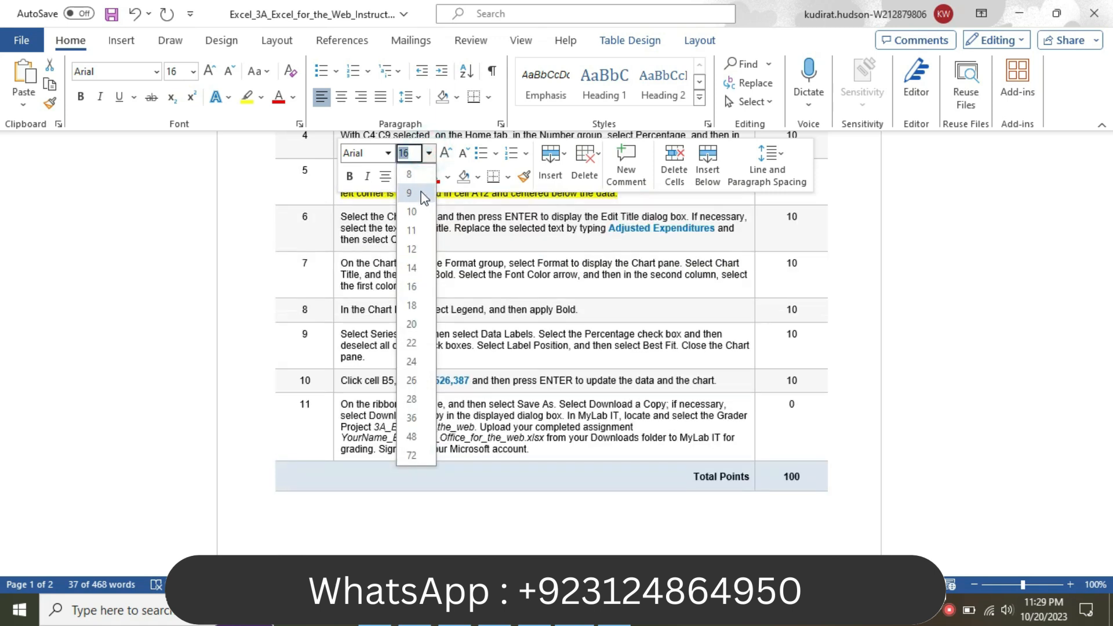
pyautogui.click(419, 185)
pyautogui.click(418, 178)
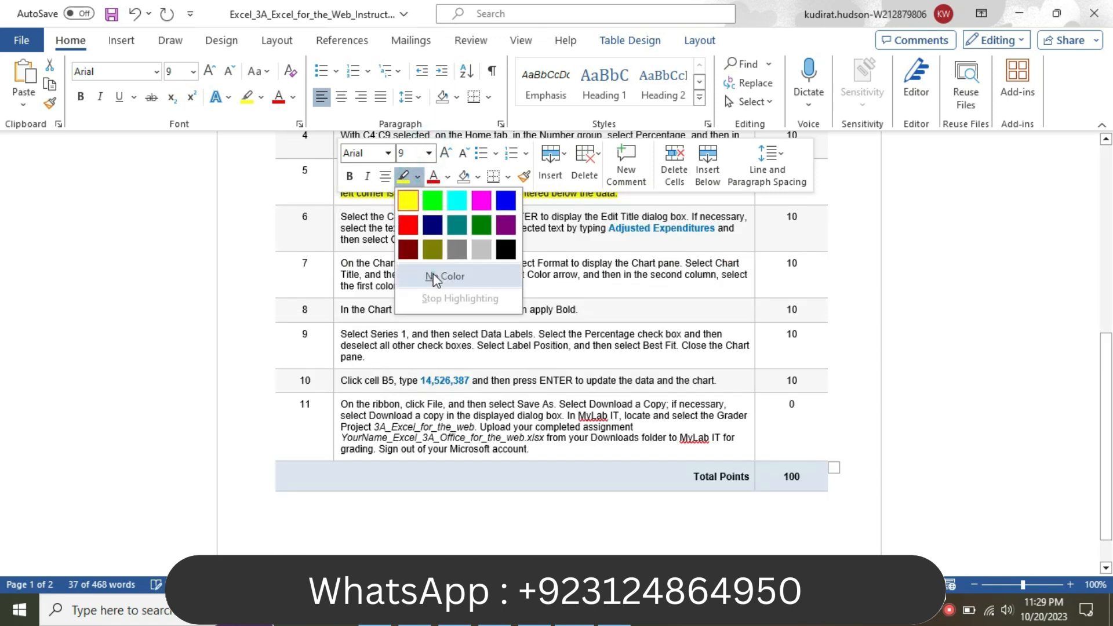
pyautogui.click(430, 269)
# - Set the step 6 instructions to font size 16 and highlight them in yellow
pyautogui.click(335, 226)
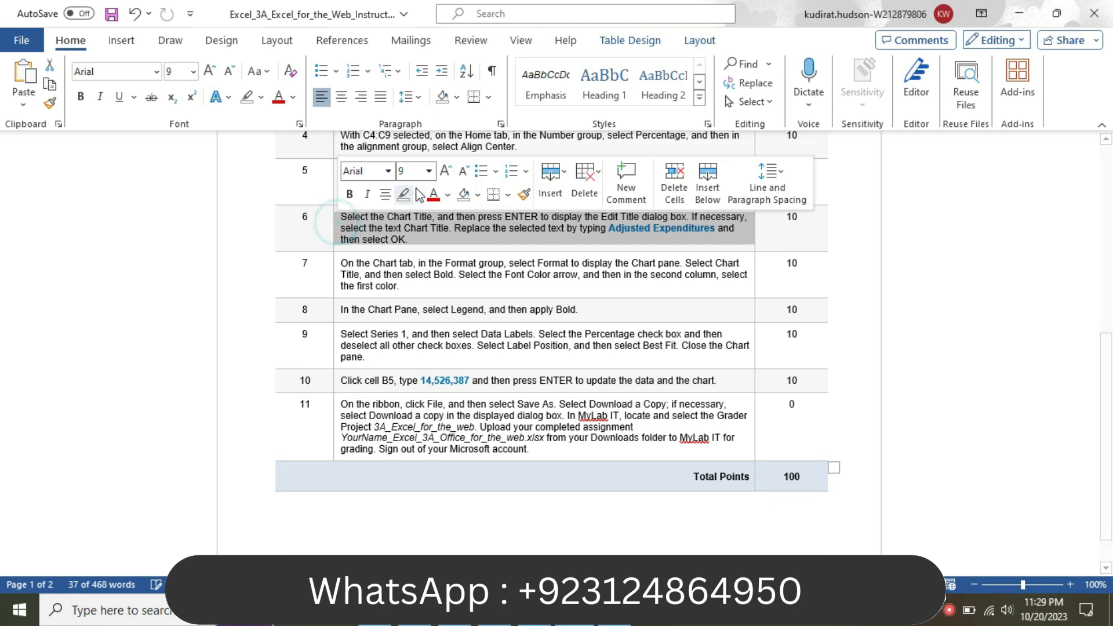
pyautogui.click(428, 172)
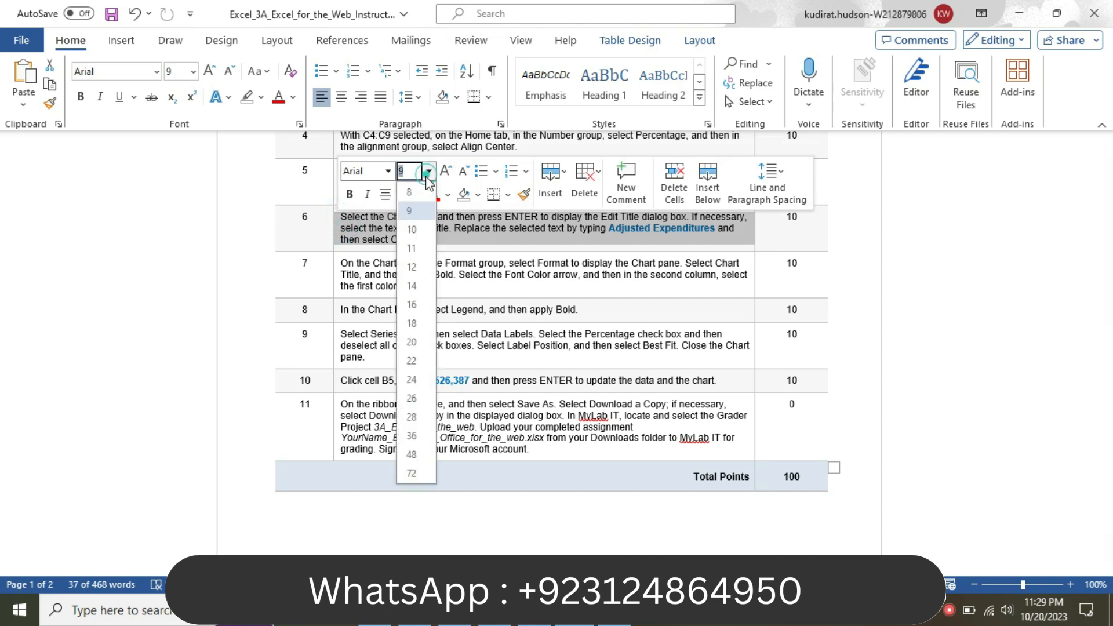
pyautogui.click(417, 298)
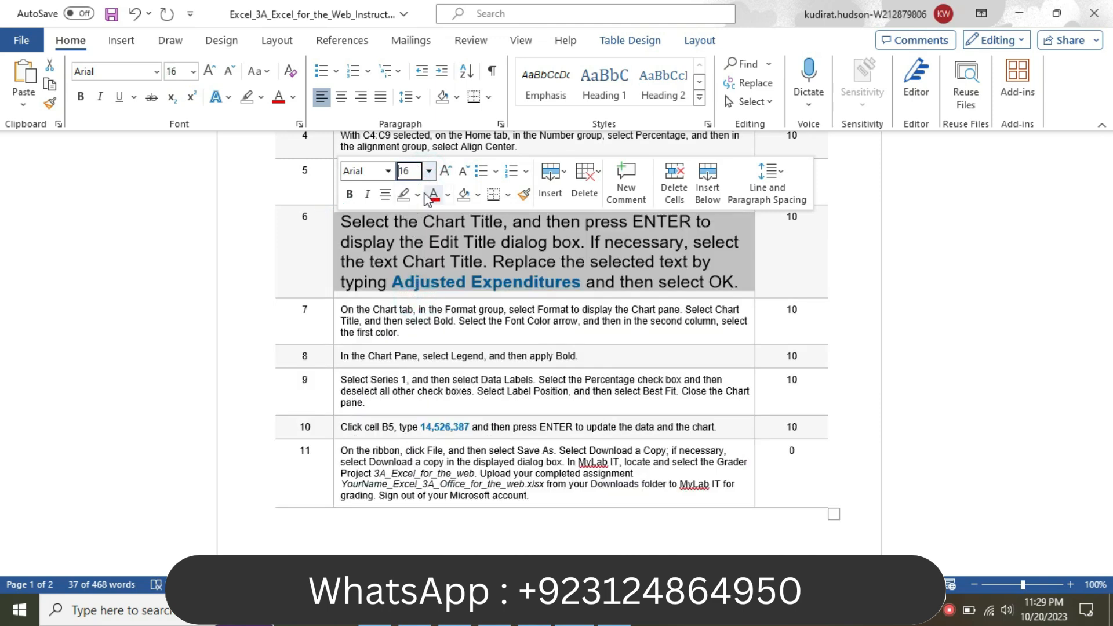
pyautogui.click(404, 193)
pyautogui.click(376, 221)
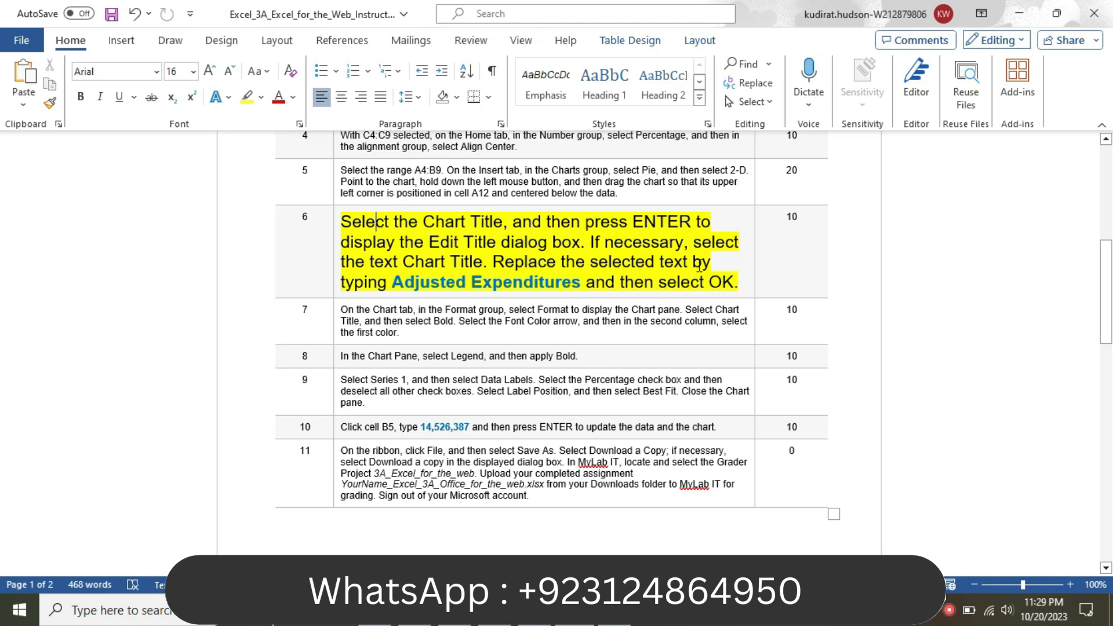
# - Copy "Adjusted Expenditures" from step 6 in Word and replace the Excel pie chart's title text with it
pyautogui.moveTo(394, 280); pyautogui.dragTo(589, 289)
pyautogui.hotkey('ctrl', 'c')
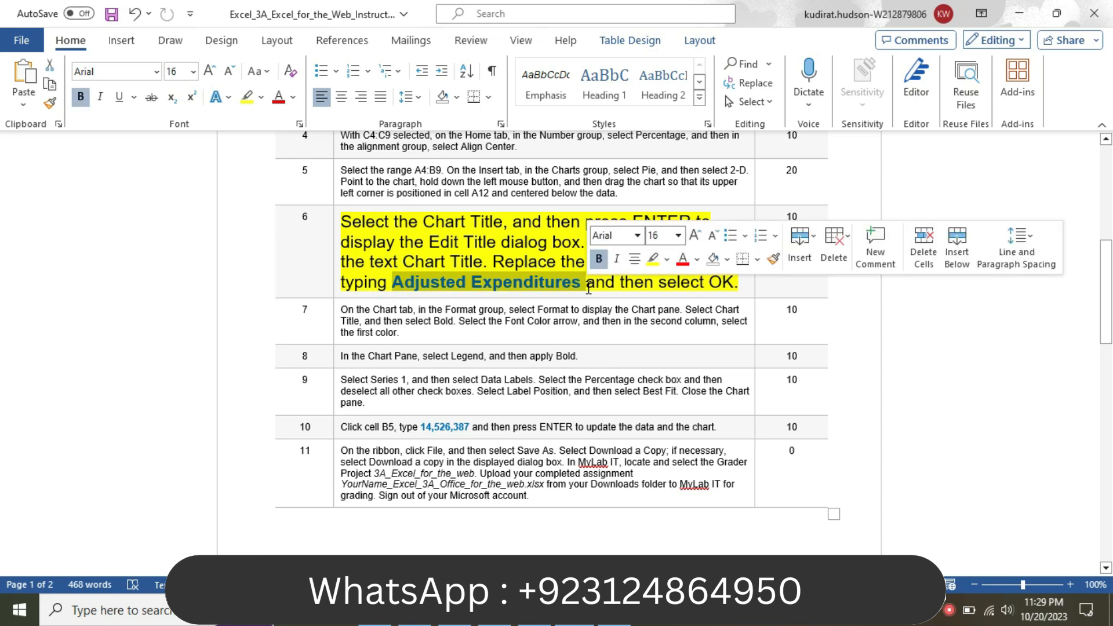
pyautogui.hotkey('alt', 'Tab')
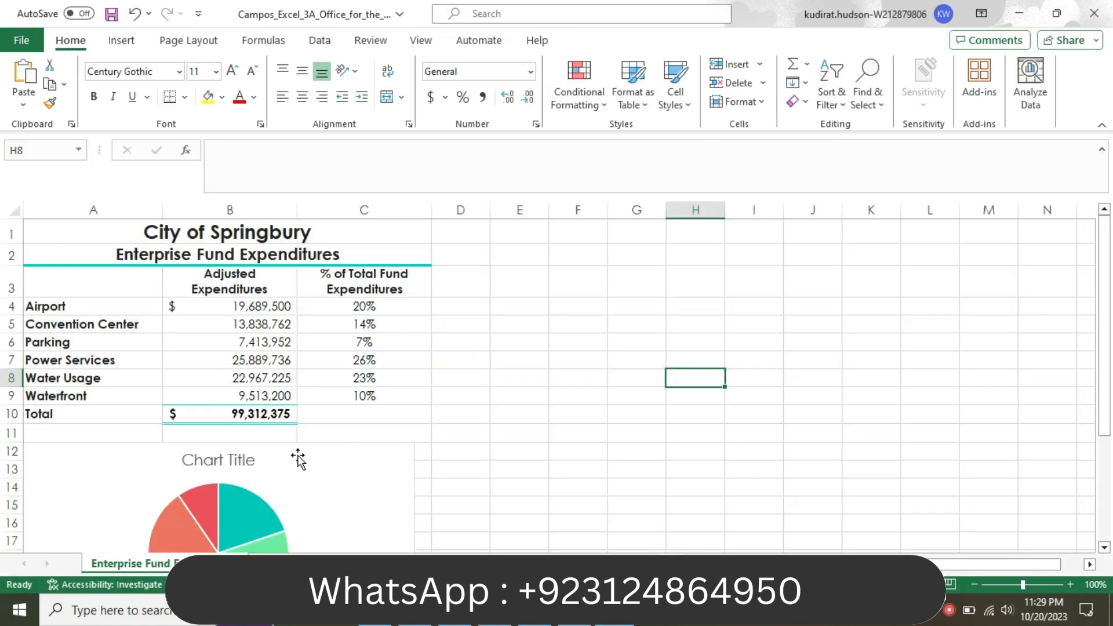
pyautogui.click(239, 461)
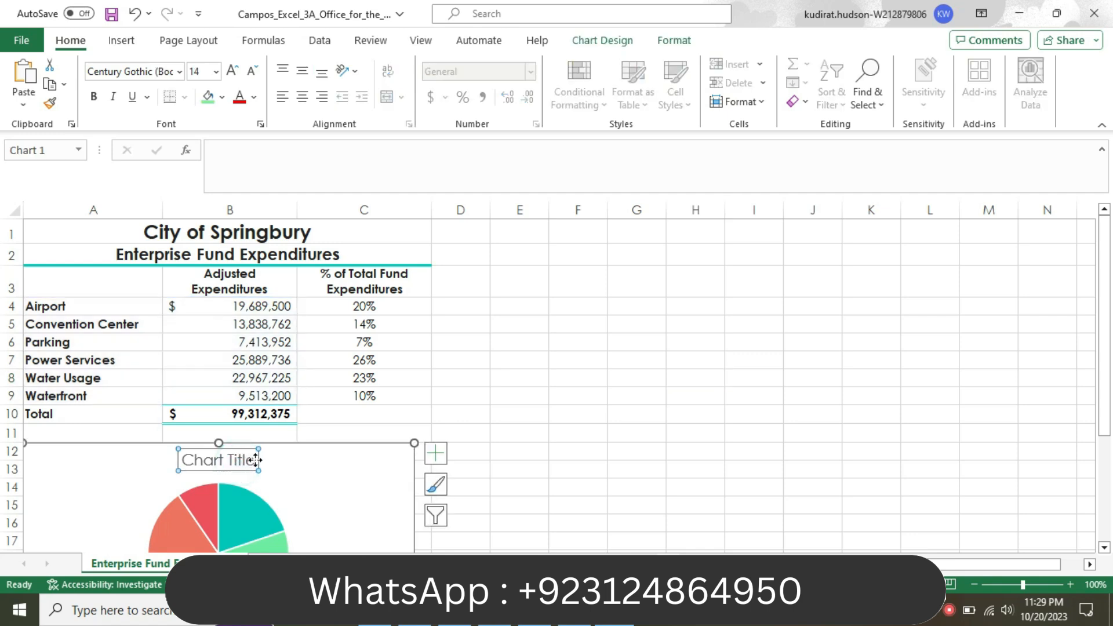
pyautogui.moveTo(255, 460); pyautogui.dragTo(200, 461)
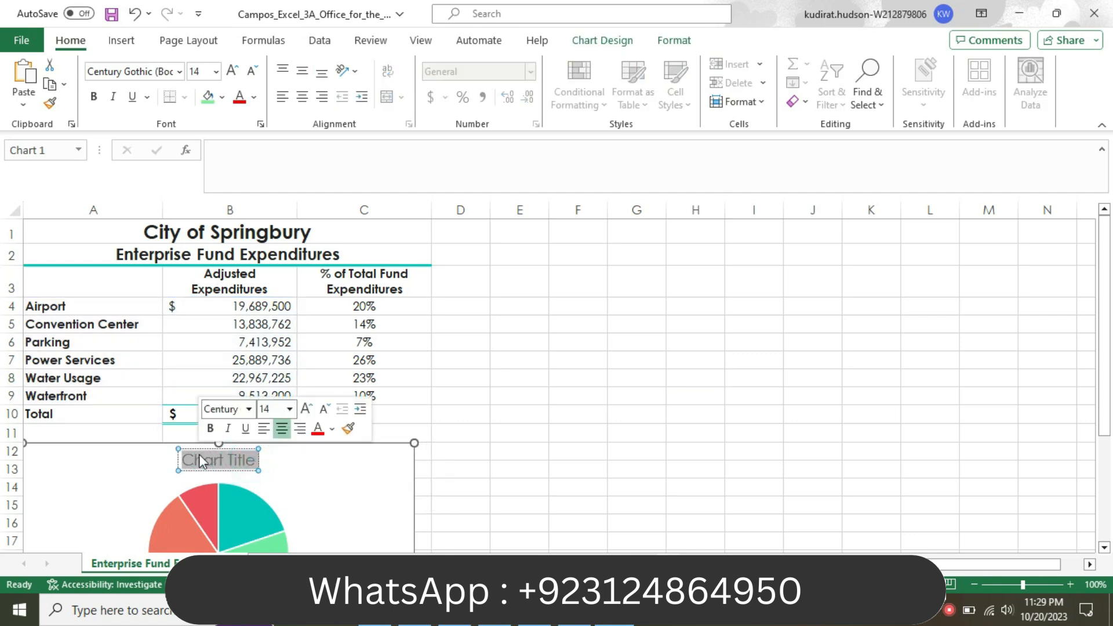
pyautogui.press('BackSpace')
pyautogui.hotkey('ctrl', 'v')
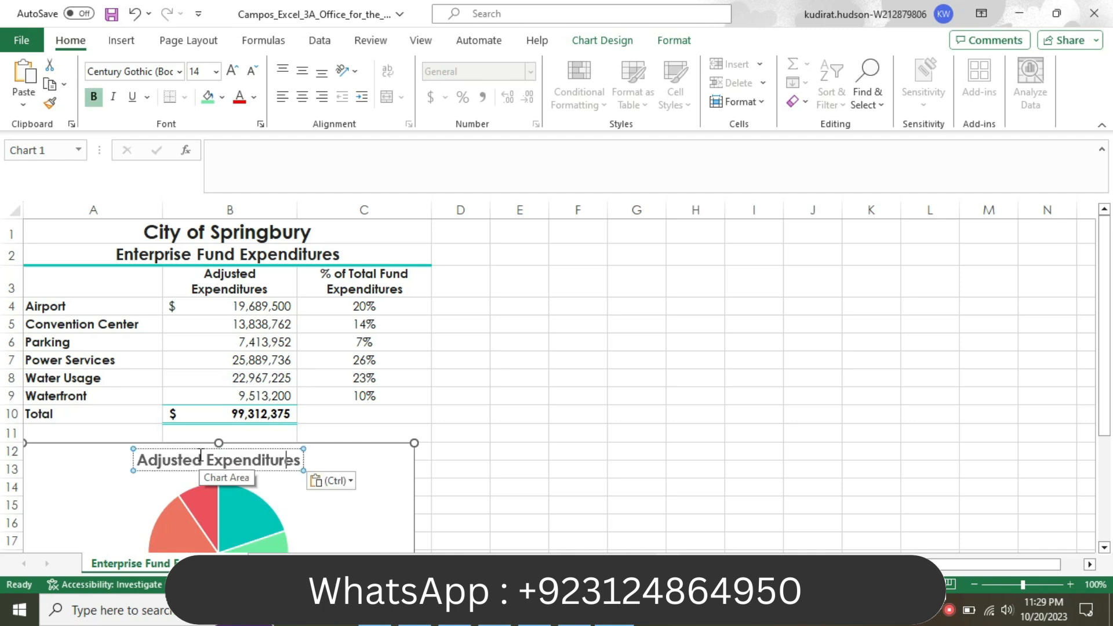
pyautogui.click(348, 485)
pyautogui.click(369, 517)
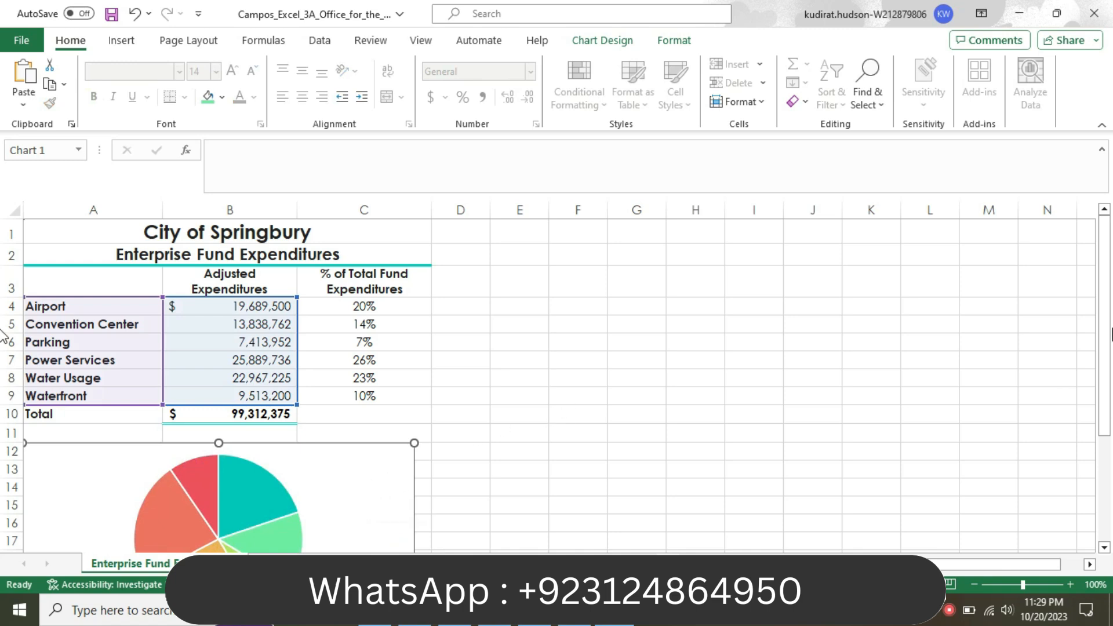
pyautogui.moveTo(1108, 339); pyautogui.dragTo(1108, 421)
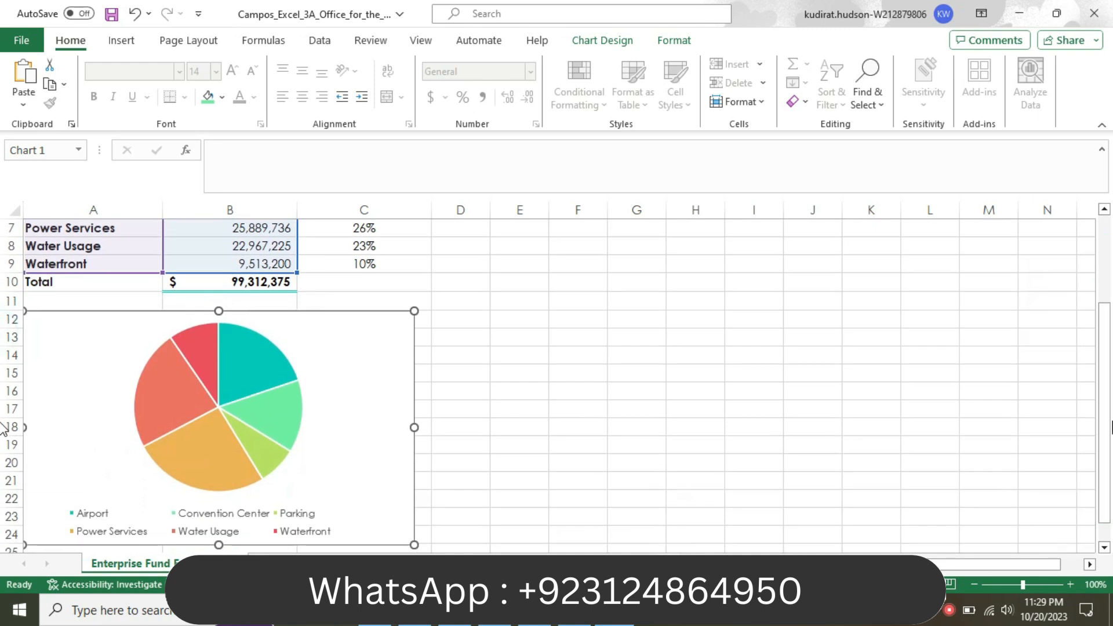
pyautogui.click(770, 269)
pyautogui.click(365, 393)
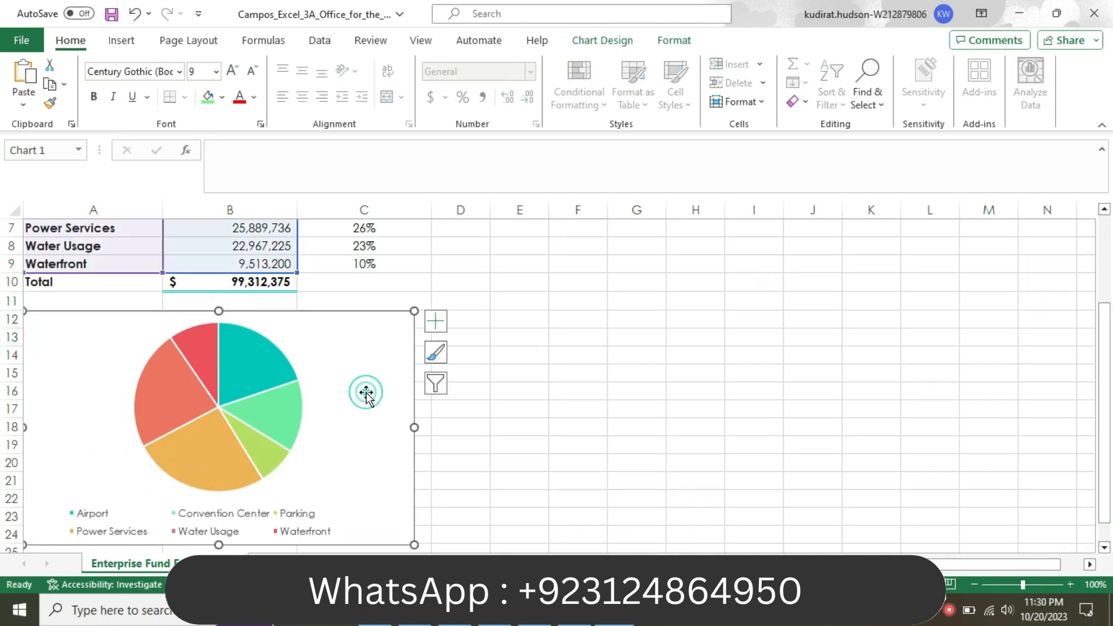
pyautogui.moveTo(365, 393); pyautogui.dragTo(705, 218)
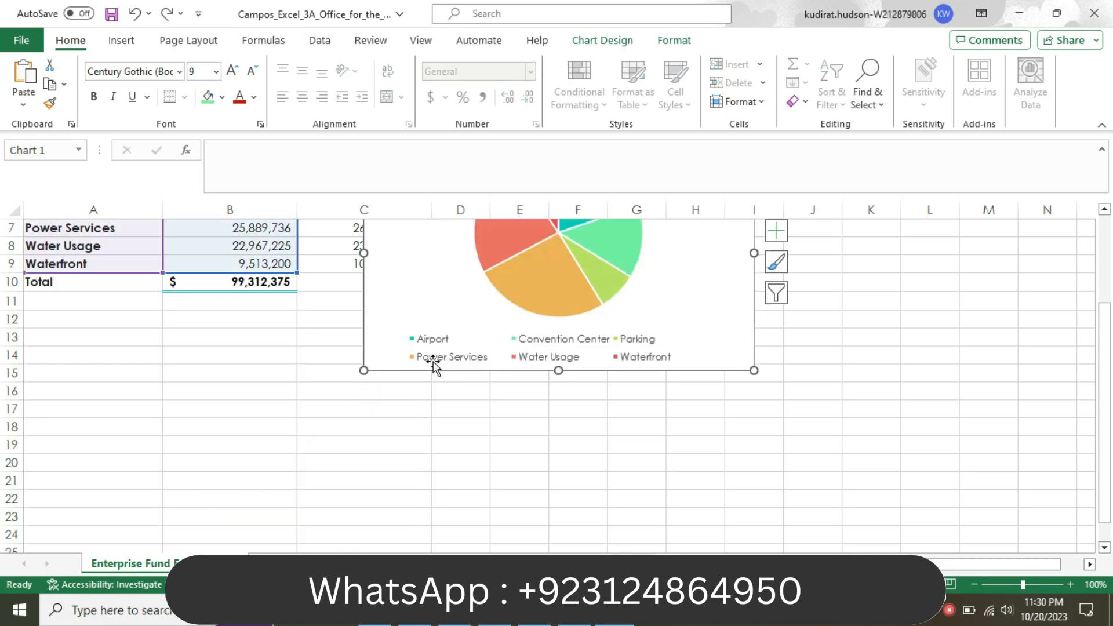
# - Reposition the pie chart below the expenditures table with its upper-left corner at cell A12
pyautogui.scroll(2, 1078, 371)
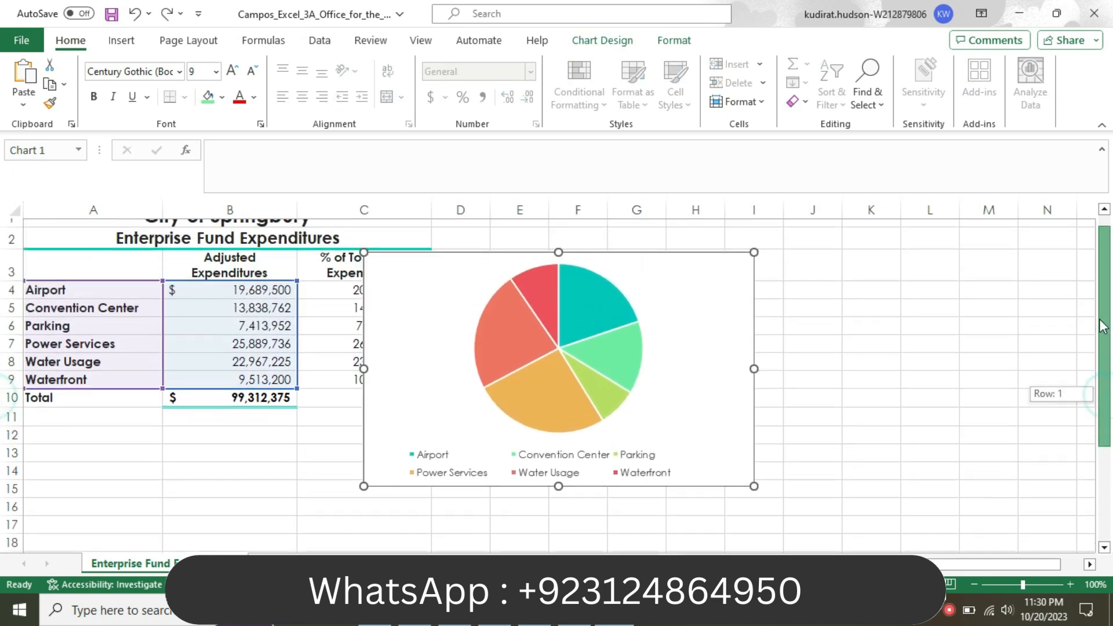
pyautogui.moveTo(666, 276); pyautogui.dragTo(323, 464)
pyautogui.click(255, 441)
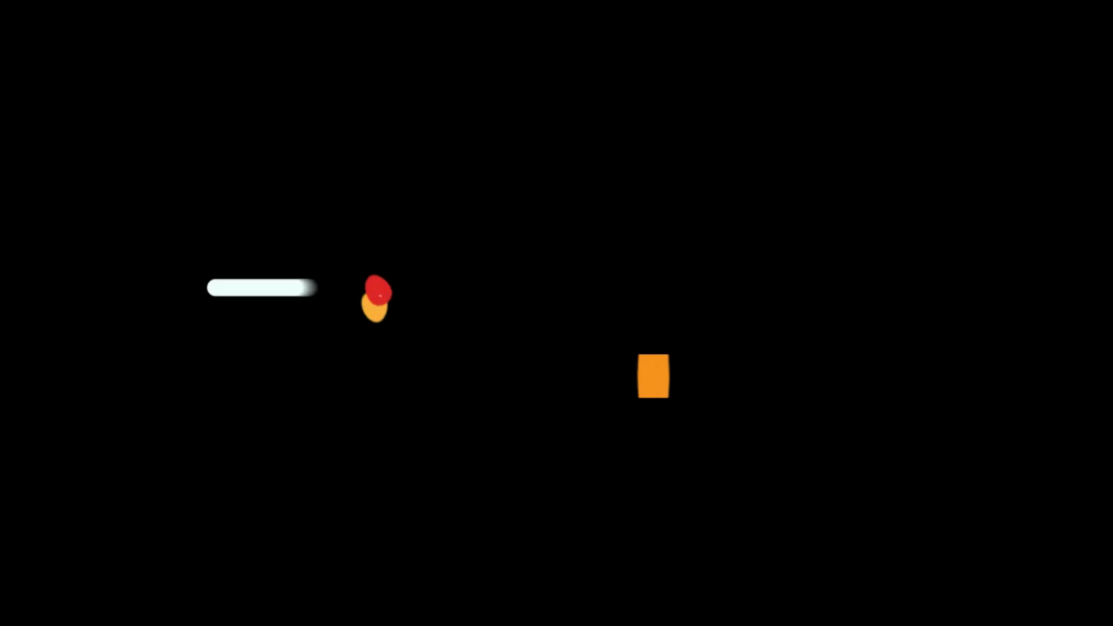